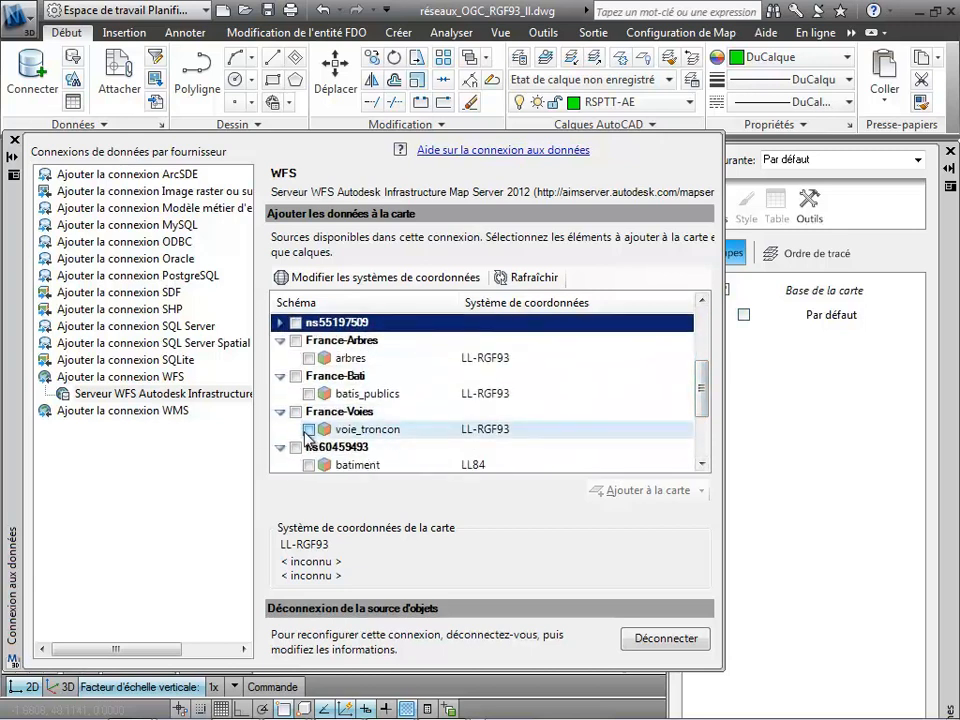
# Add the voie_troncon feature class from the France-Voies schema to the map and close the data connection window
pyautogui.click(309, 429)
pyautogui.click(648, 490)
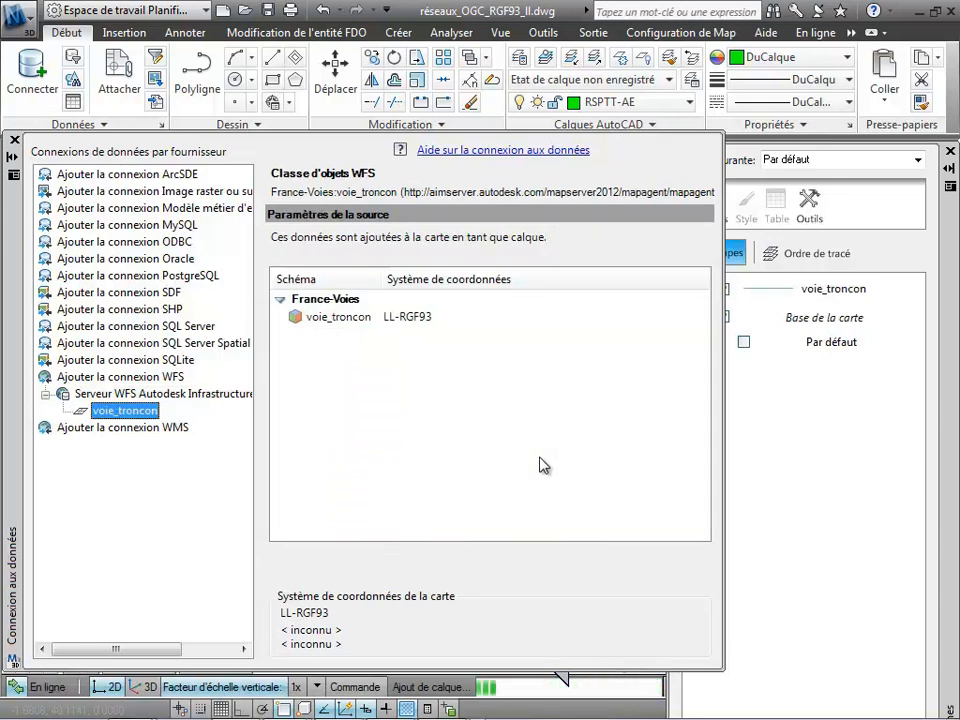
pyautogui.click(14, 140)
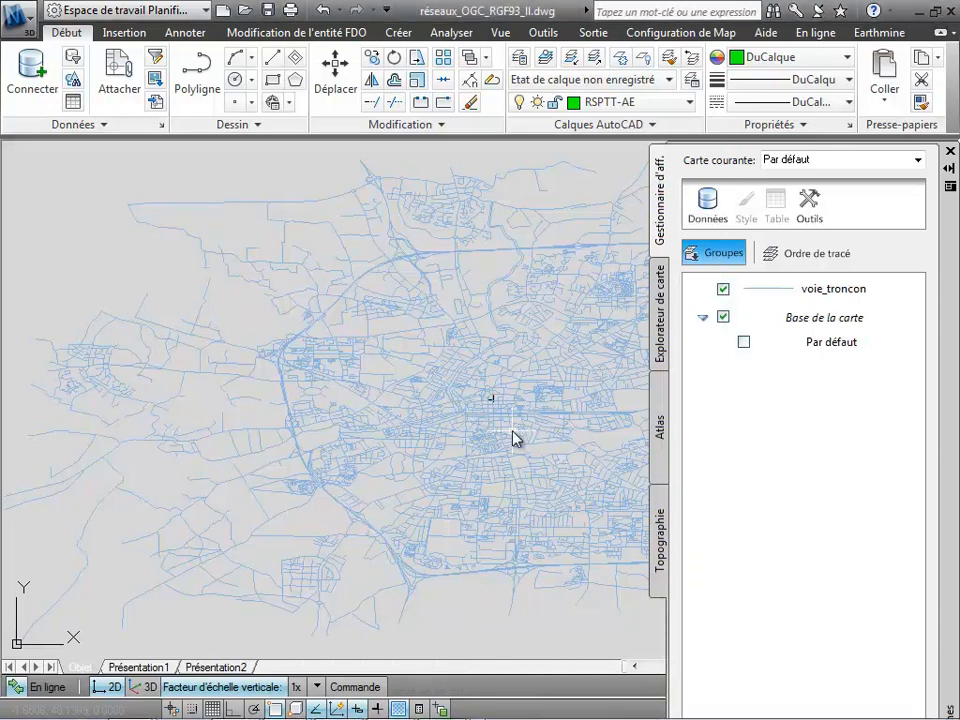
pyautogui.scroll(6, 497, 407)
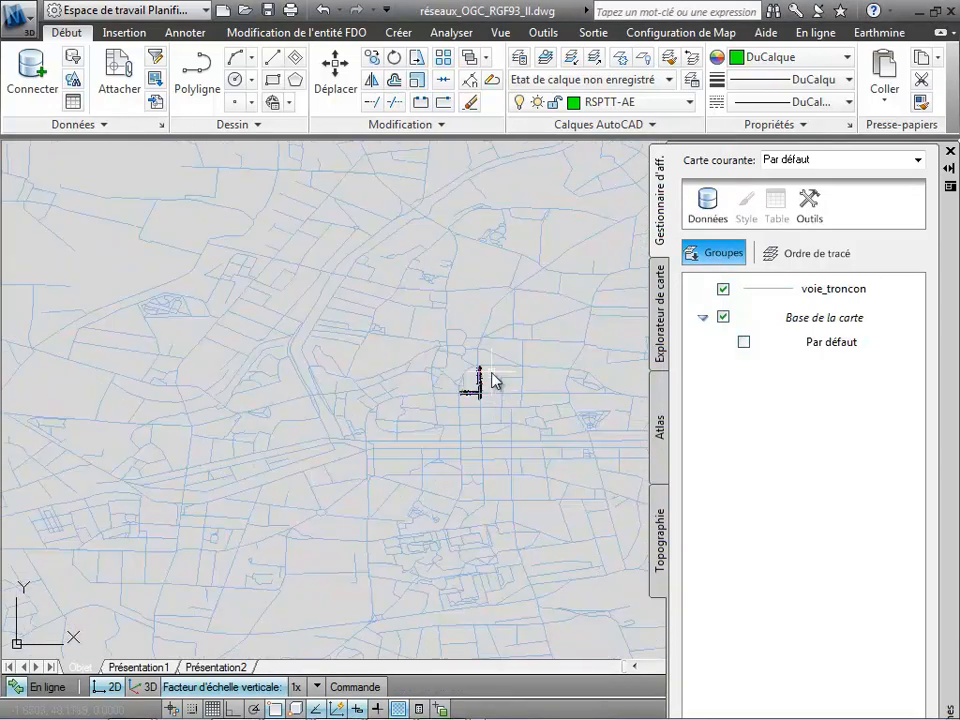
pyautogui.scroll(1, 487, 404)
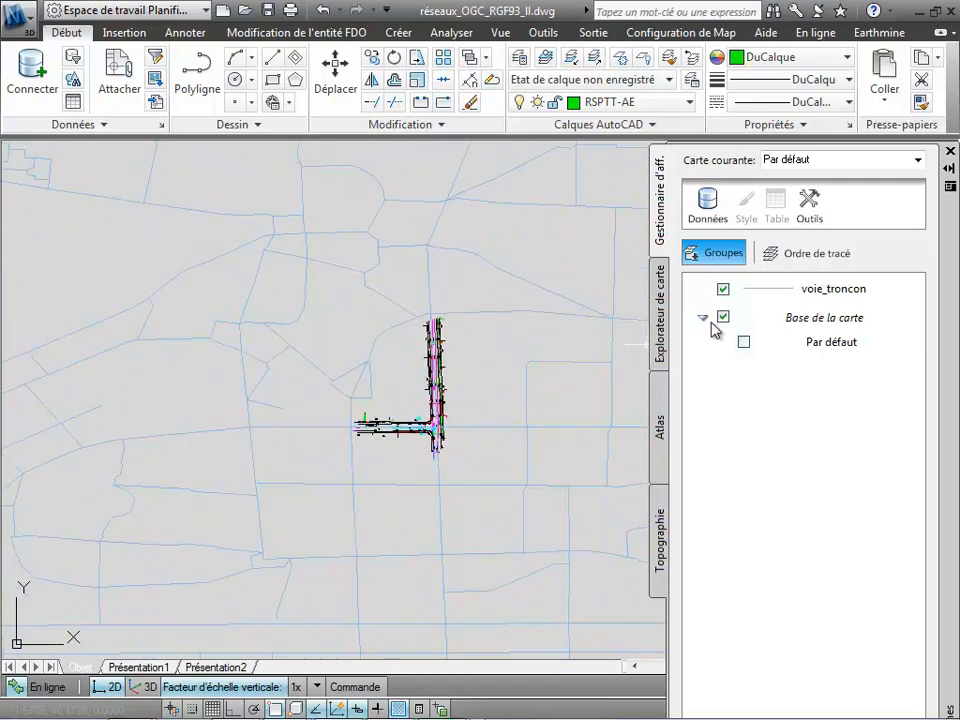
# Review the style settings of the voie_troncon layer, then close the style editor
pyautogui.click(828, 289)
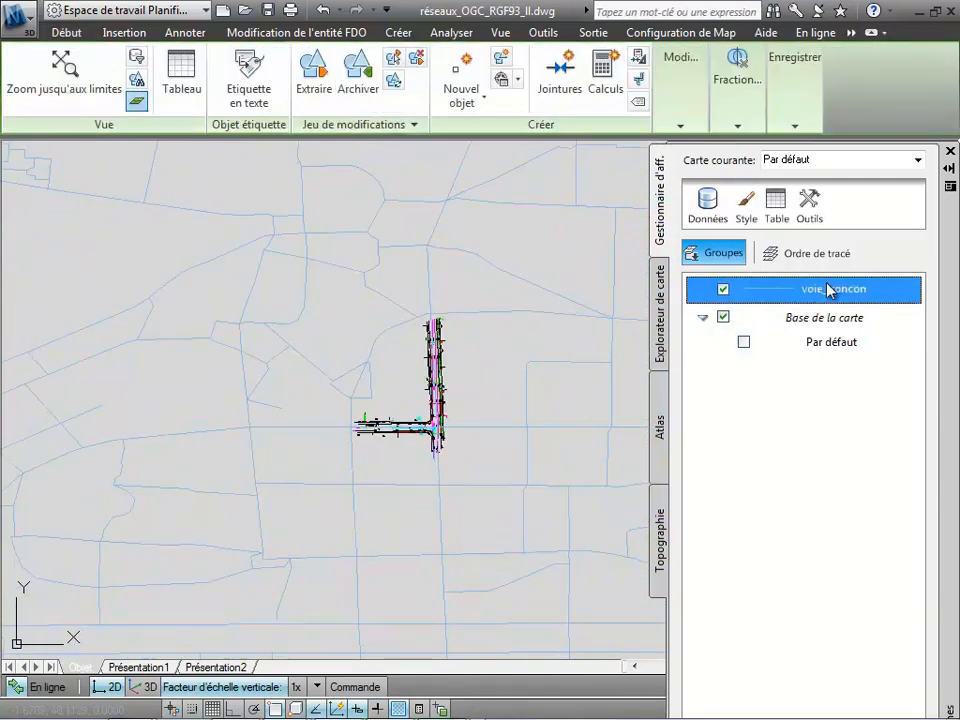
pyautogui.click(754, 213)
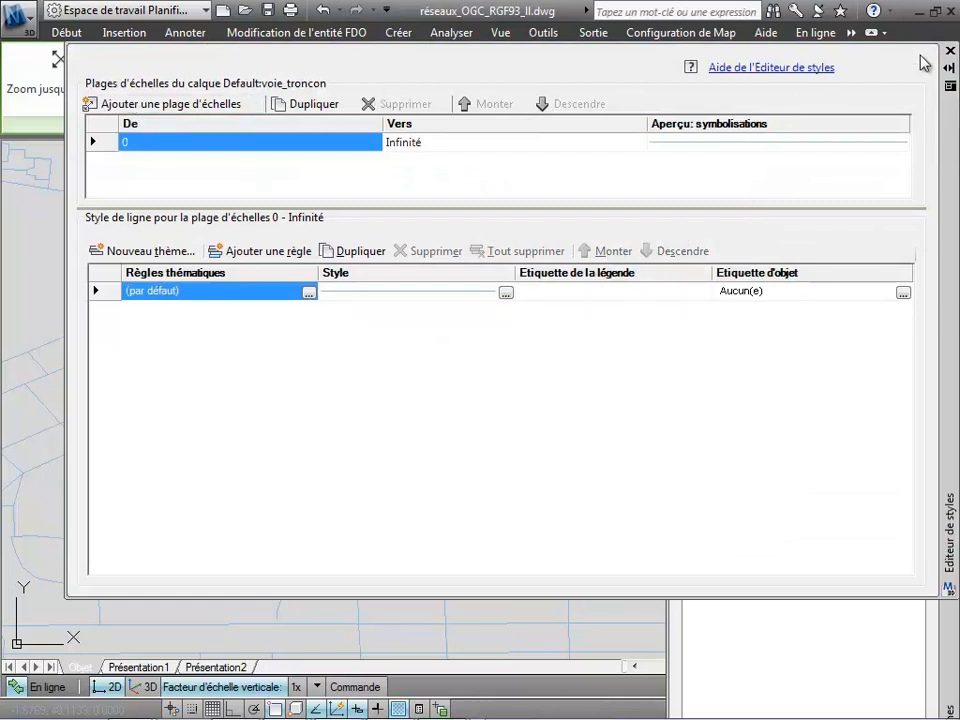
pyautogui.click(950, 52)
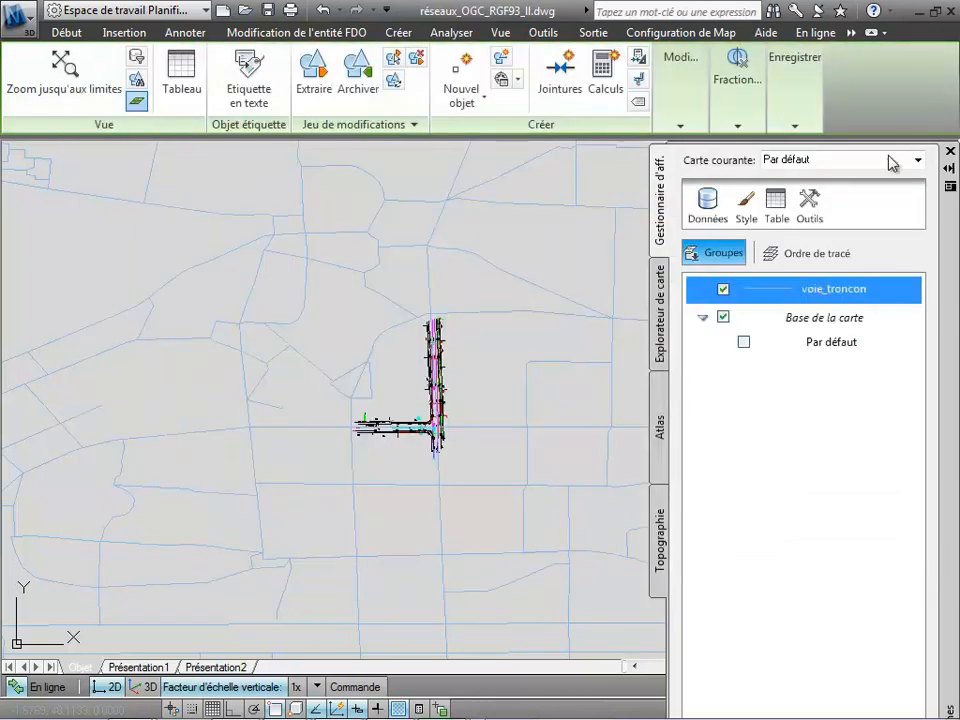
# Inspect the attribute data of the voie_troncon layer and the properties of one street segment north of the network drawing
pyautogui.click(776, 205)
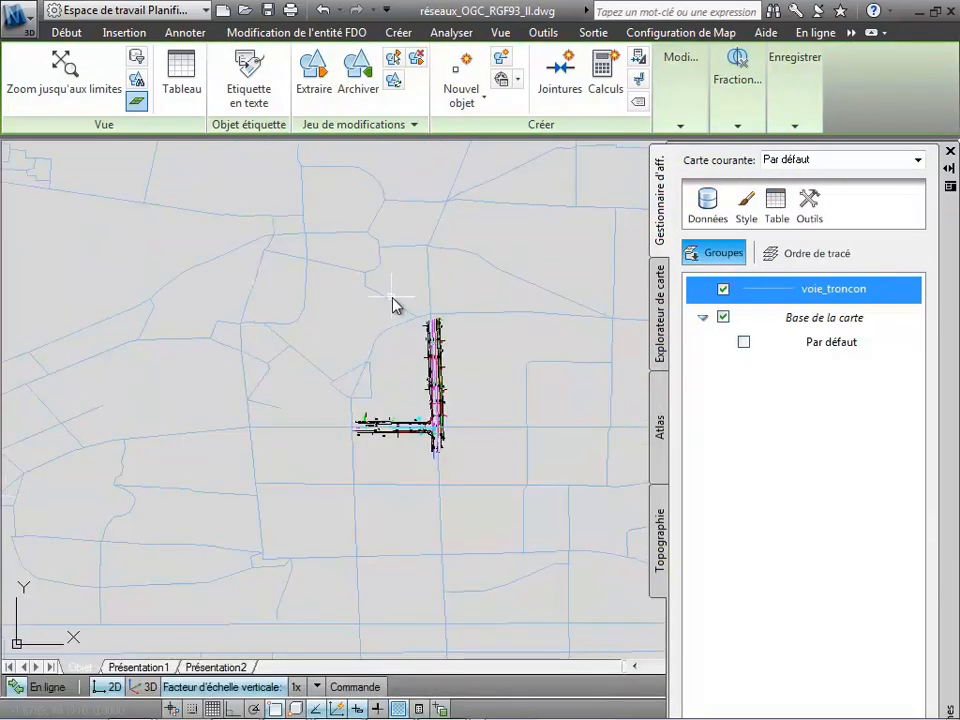
pyautogui.click(395, 304)
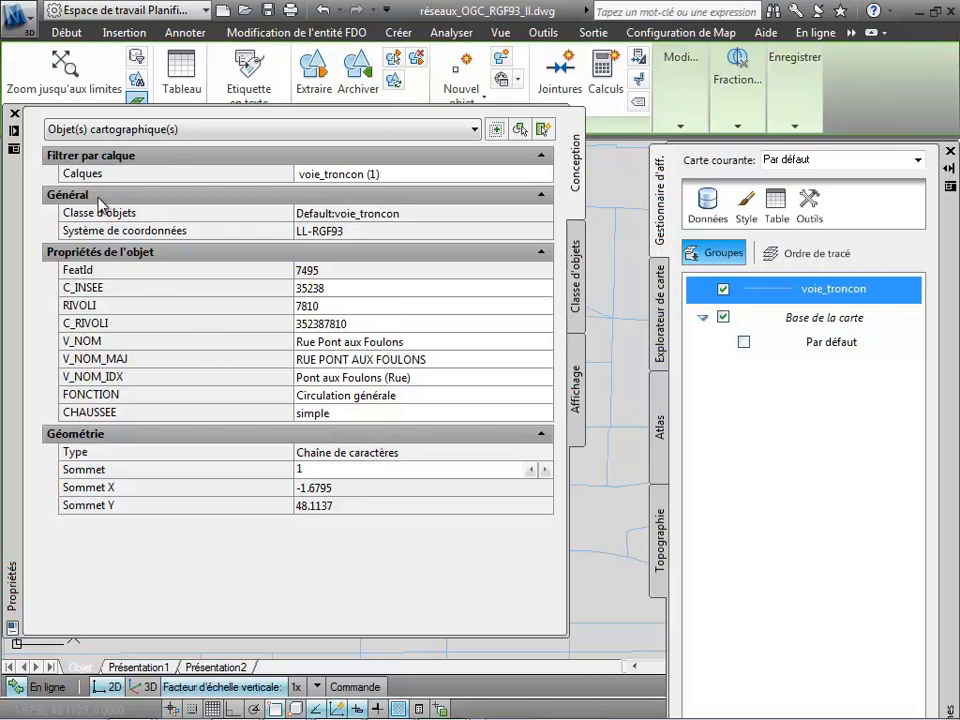
pyautogui.click(14, 116)
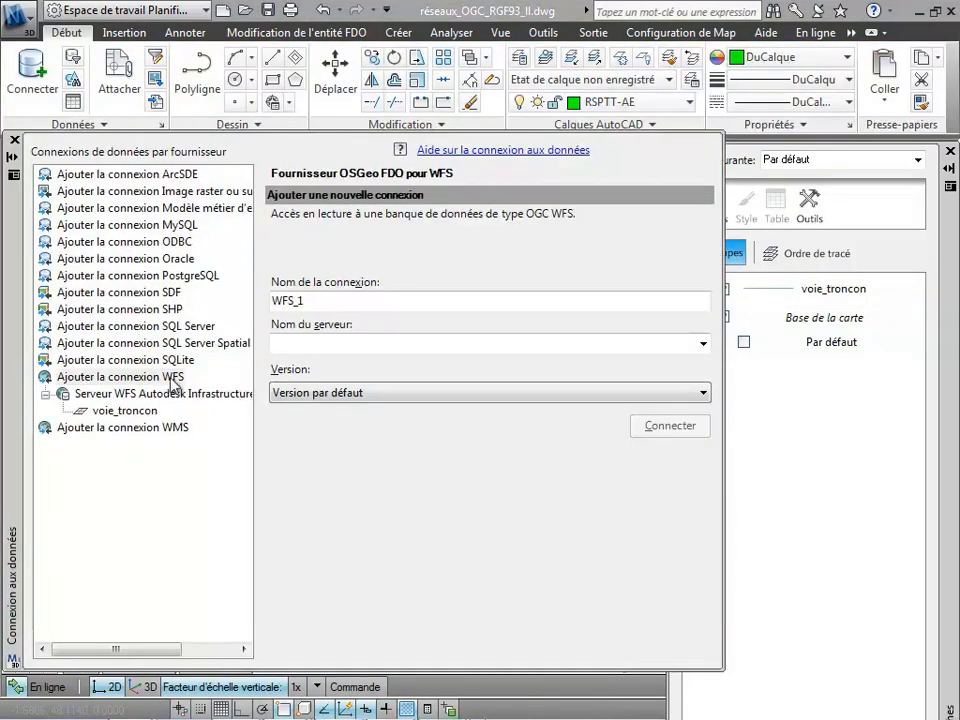
pyautogui.click(160, 376)
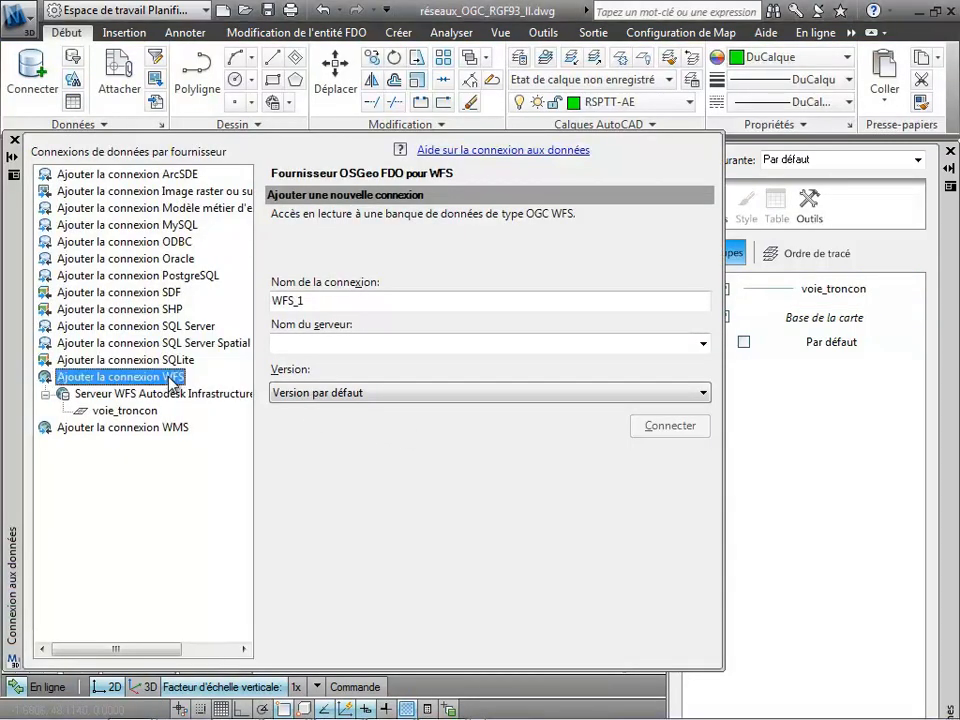
pyautogui.click(321, 302)
pyautogui.moveTo(321, 302); pyautogui.dragTo(271, 305)
pyautogui.write('Serveur WFS Bentley')
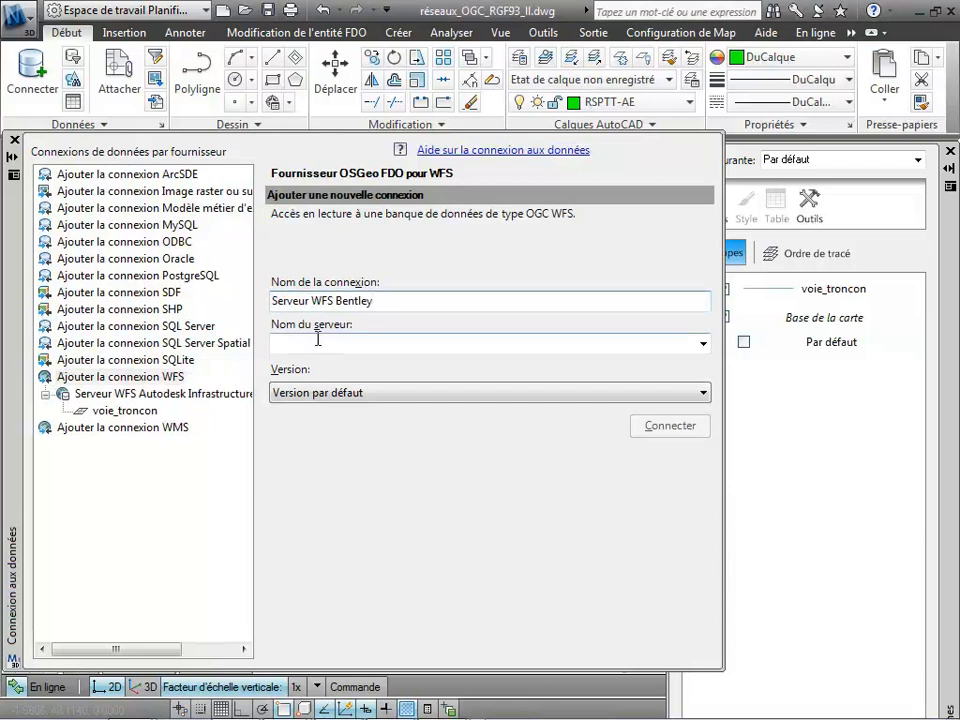
pyautogui.click(317, 343)
pyautogui.write('http://50.16.246.125/FeatureHandler/BentleyOGC21_11.wfs')
pyautogui.click(651, 428)
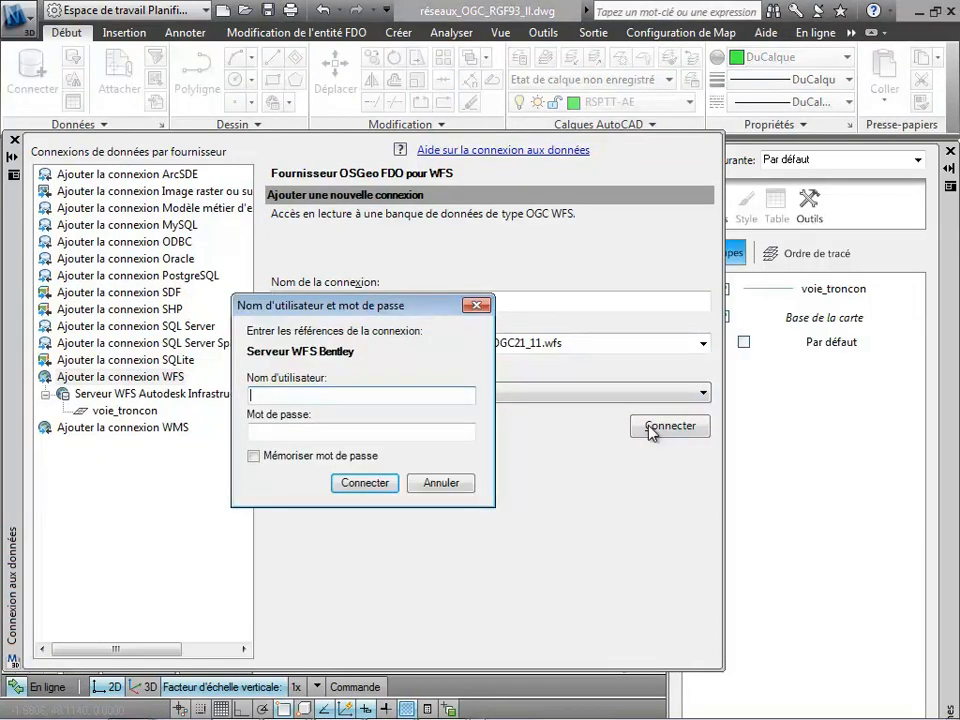
pyautogui.click(365, 482)
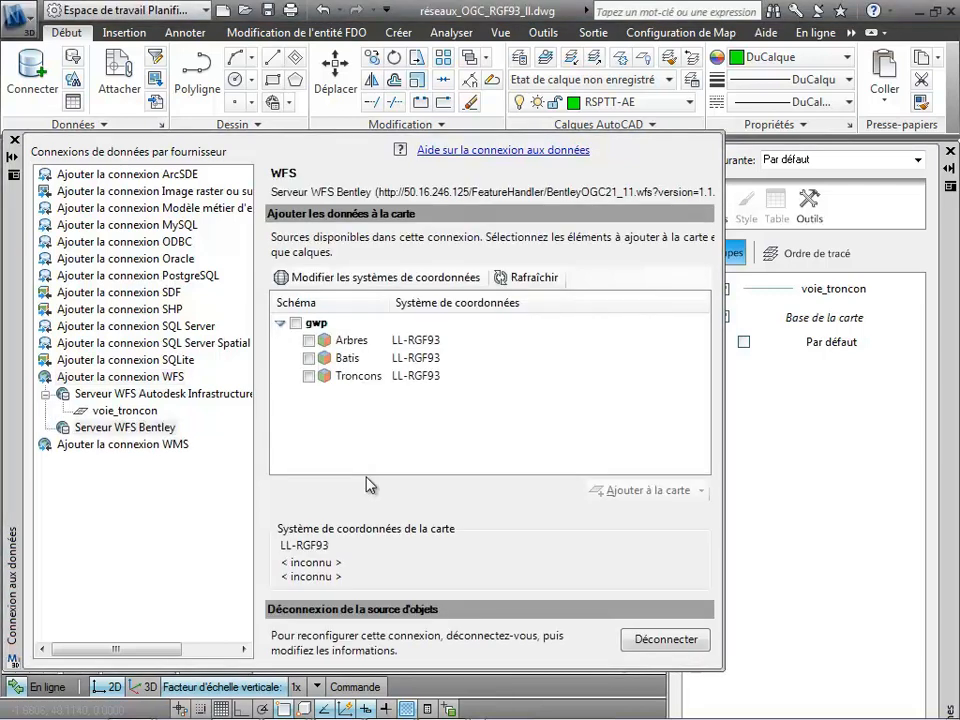
# Add the Batis feature class from the gwp schema to the map and close the data connection window
pyautogui.click(308, 358)
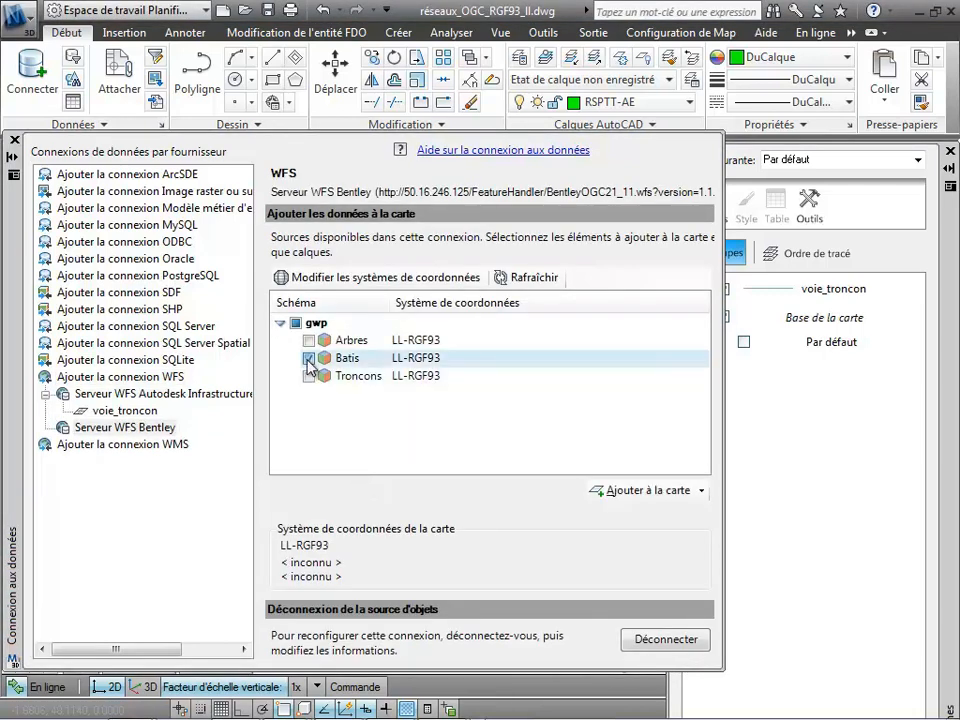
pyautogui.click(642, 490)
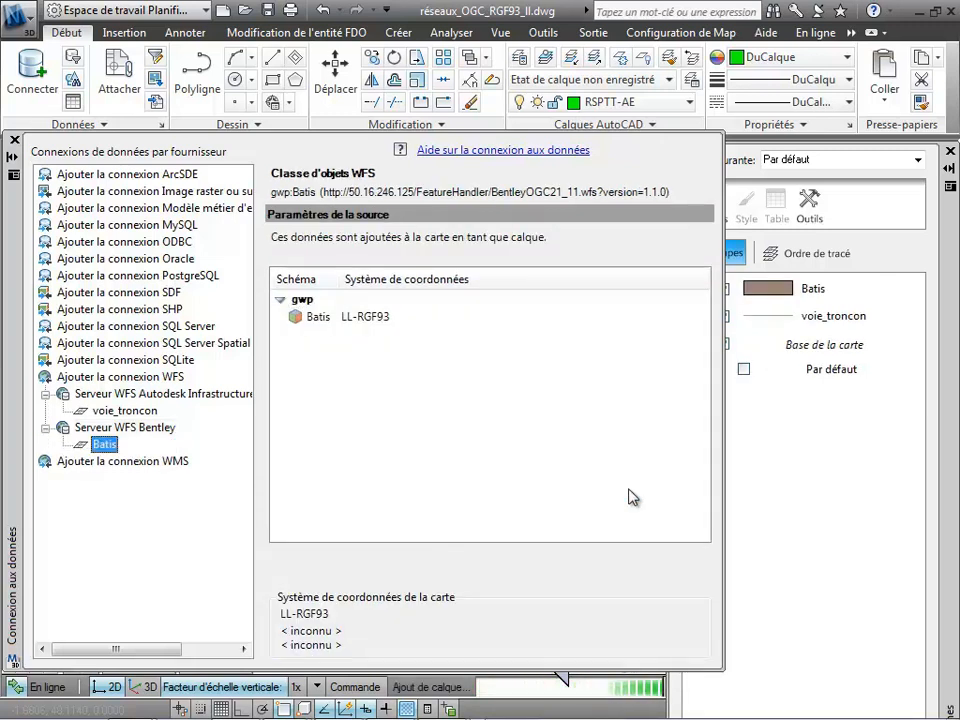
pyautogui.click(15, 141)
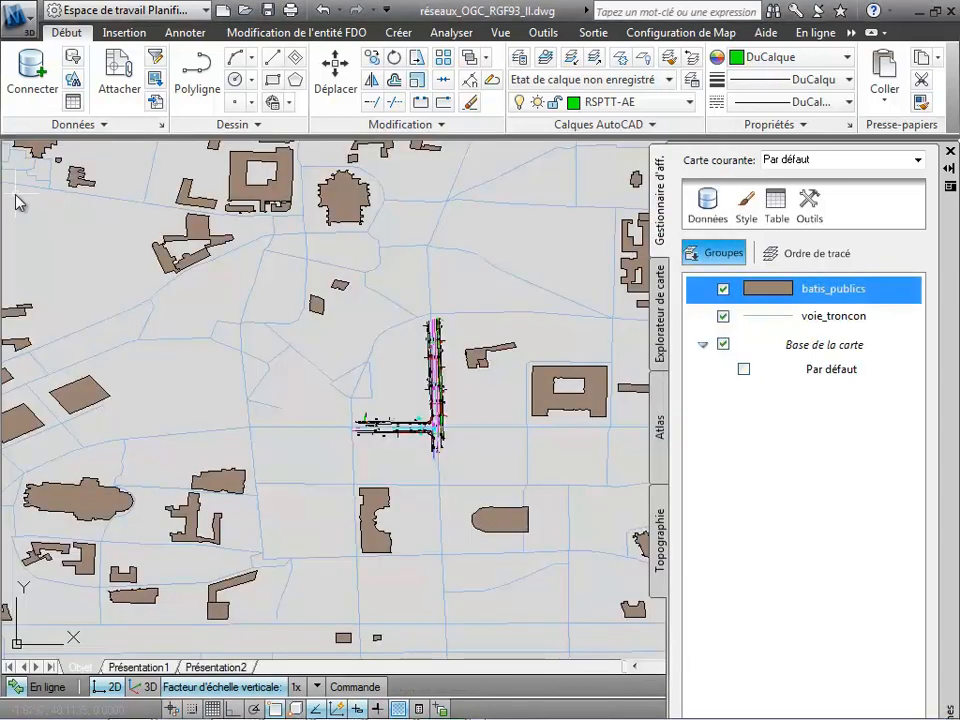
# Inspect the properties of the public building just east of the network drawing, then clear the selection
pyautogui.scroll(4, 462, 368)
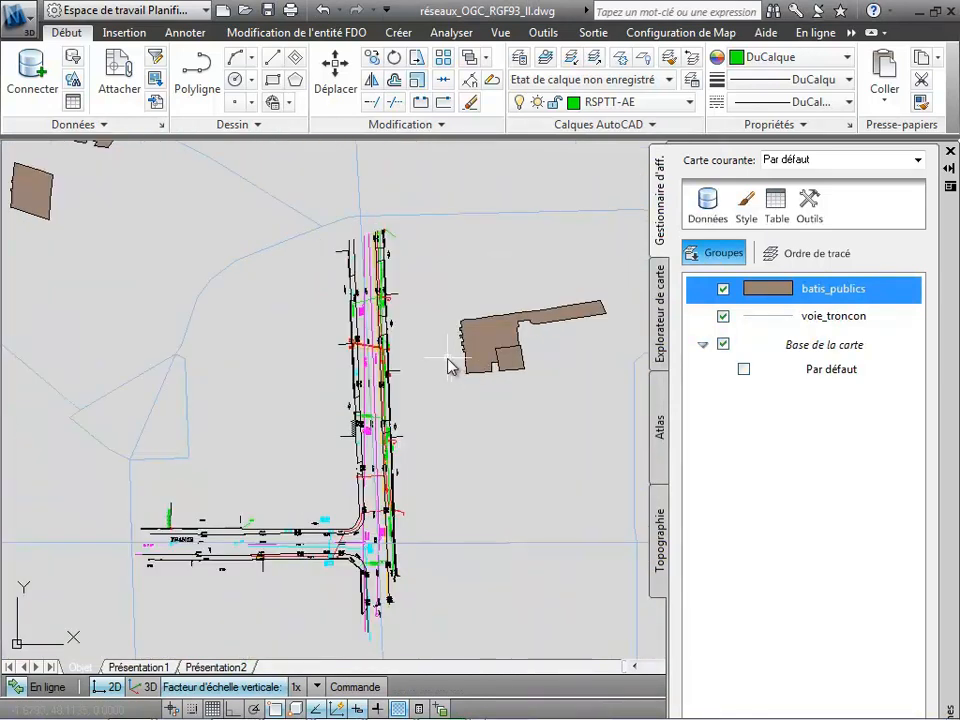
pyautogui.doubleClick(489, 338)
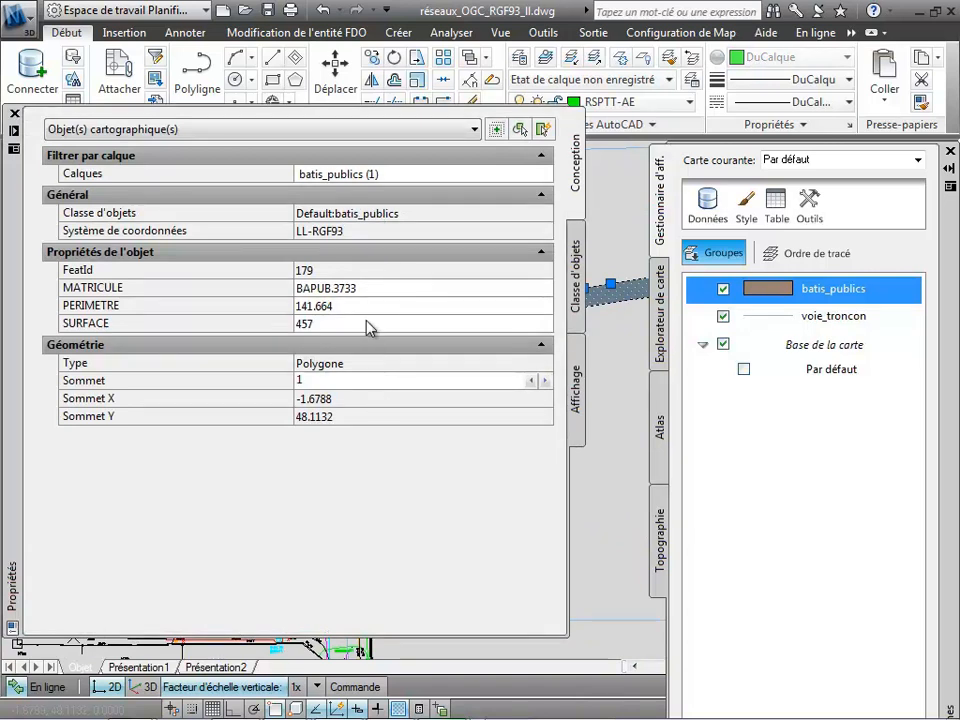
pyautogui.click(14, 113)
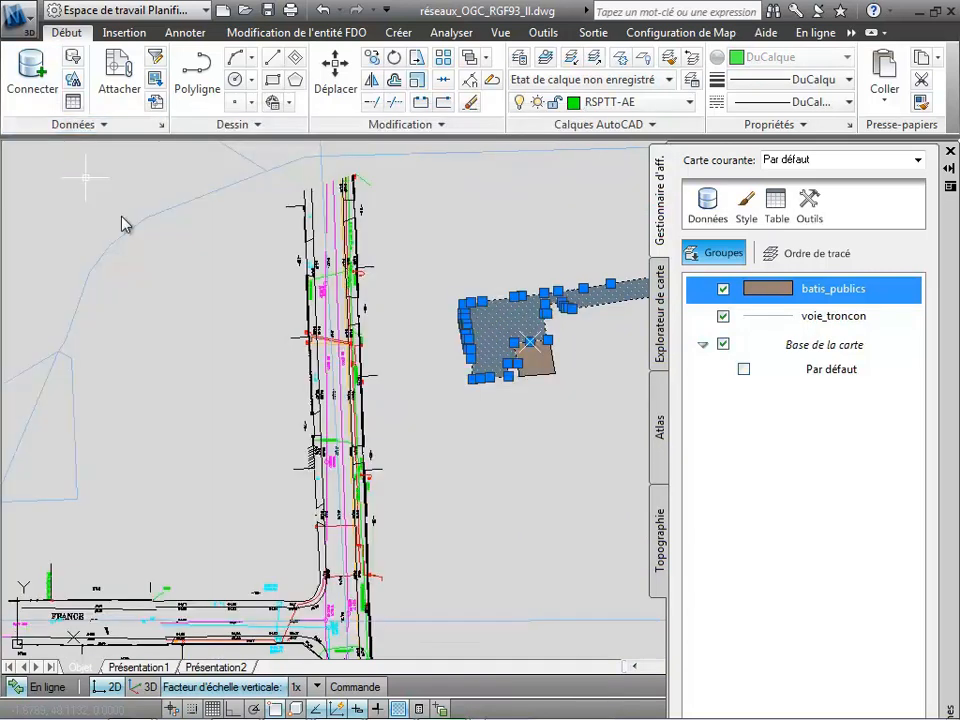
pyautogui.press('Escape')
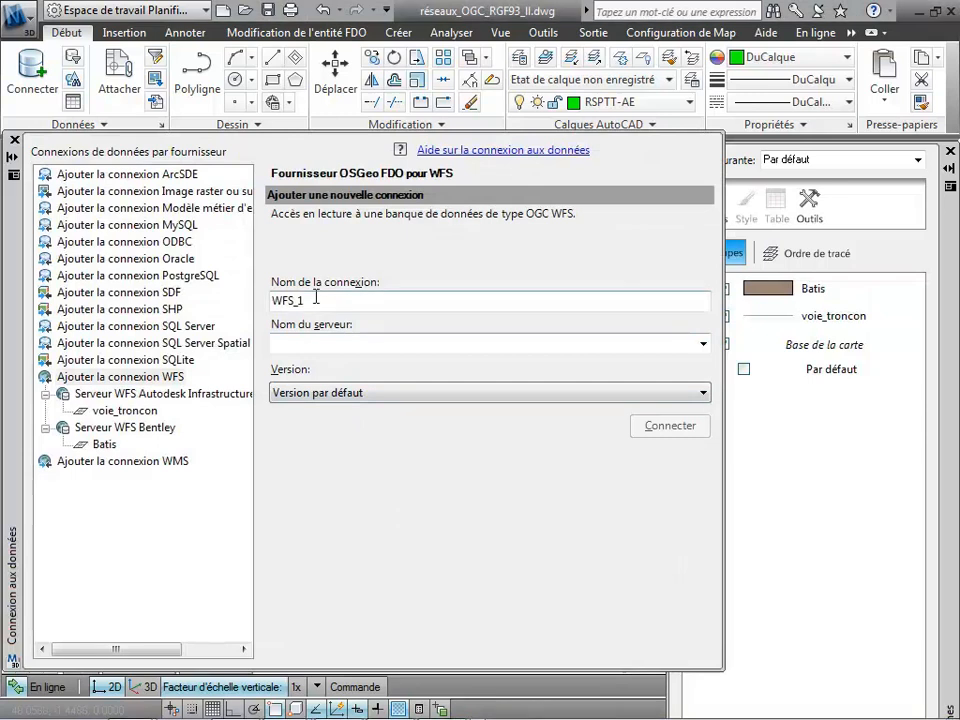
pyautogui.doubleClick(323, 298)
pyautogui.write('Serveur WFS Erdas')
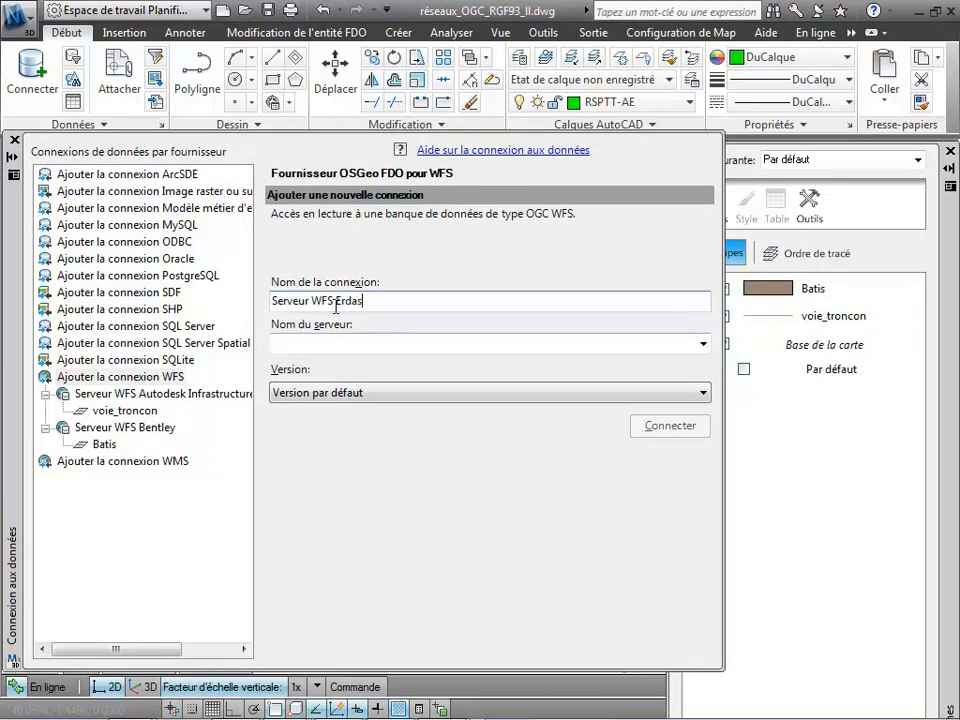
pyautogui.click(349, 347)
pyautogui.write('http://demo-eu.erdas.com/erdas-apollo/vector/DONNEES_TEST_RGF93_2?')
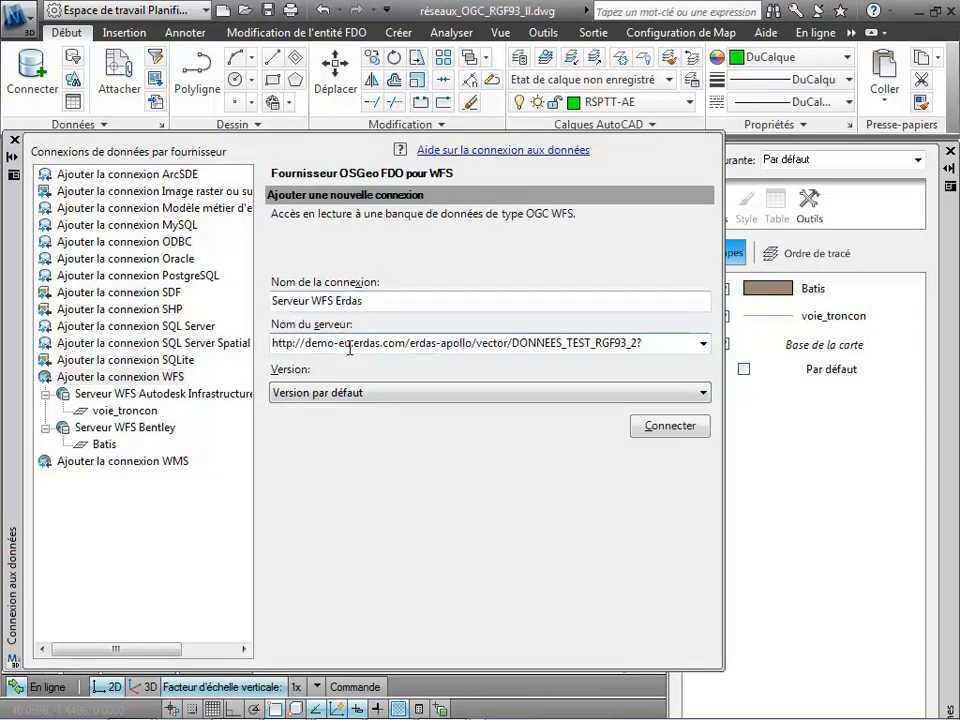
pyautogui.click(648, 428)
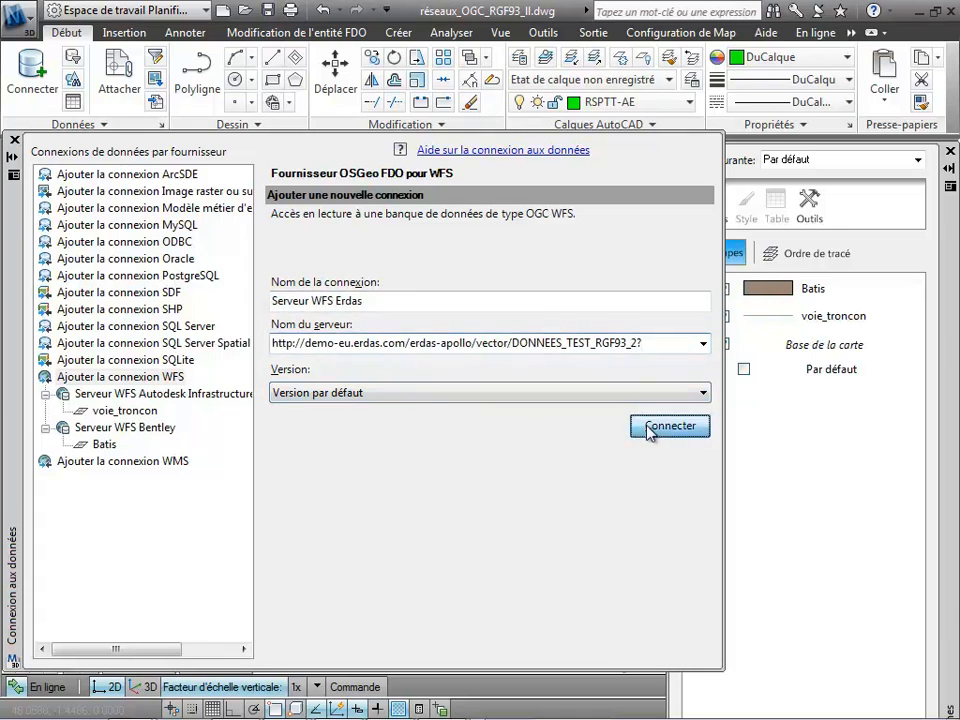
pyautogui.click(362, 486)
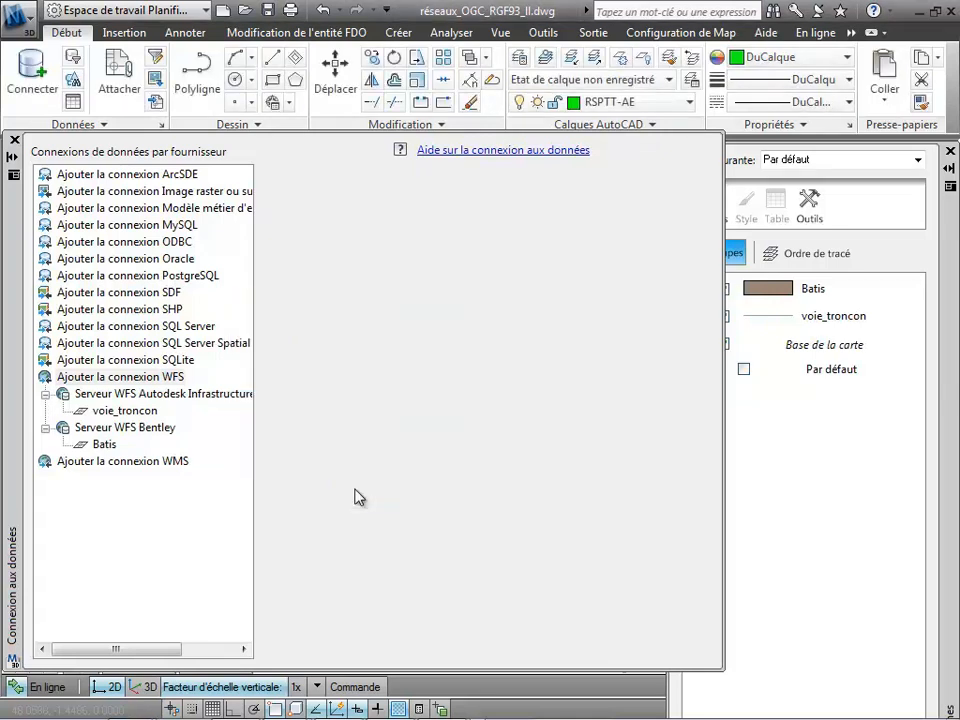
# Add the arbres feature class from the iwfs schema of the Erdas server to the map
pyautogui.click(309, 341)
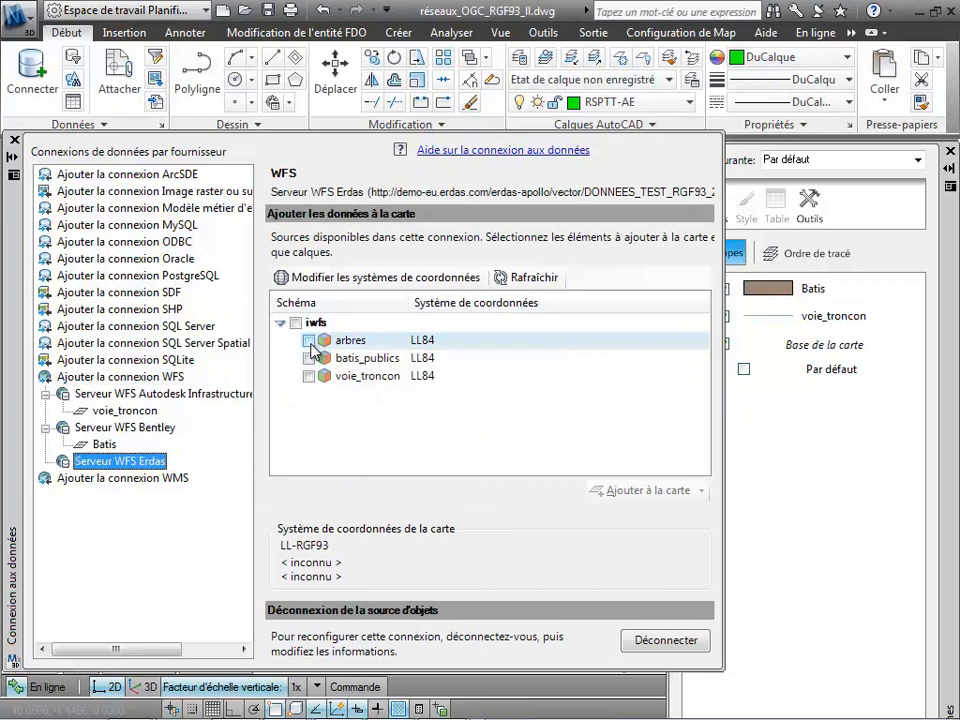
pyautogui.click(610, 490)
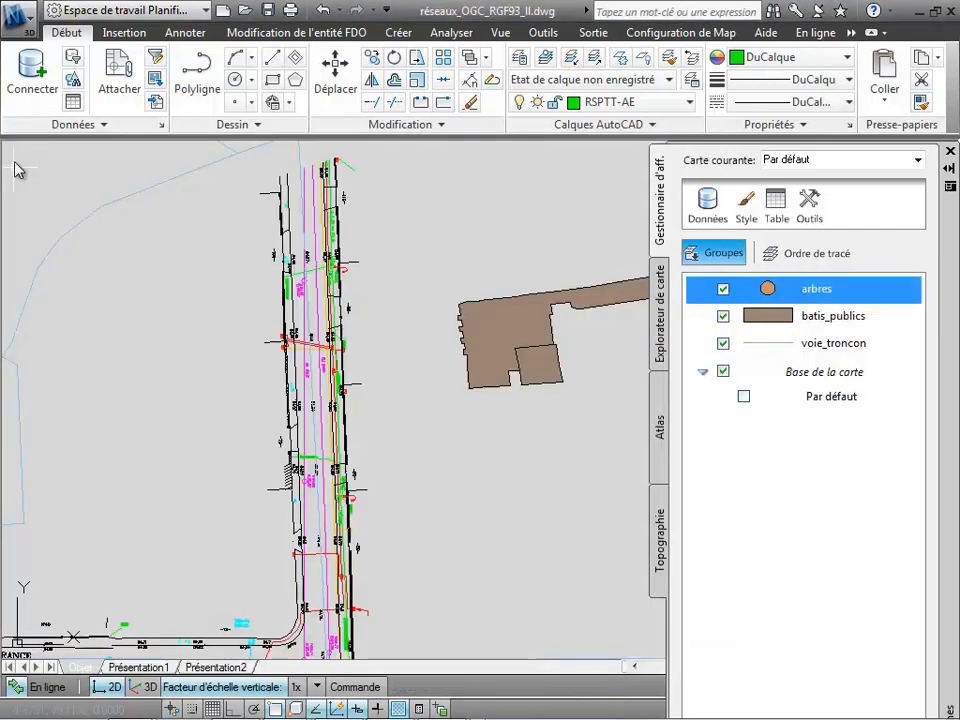
# Examine how the tree points, public buildings and streets fit together across the city and around the network drawing
pyautogui.scroll(-8, 245, 265)
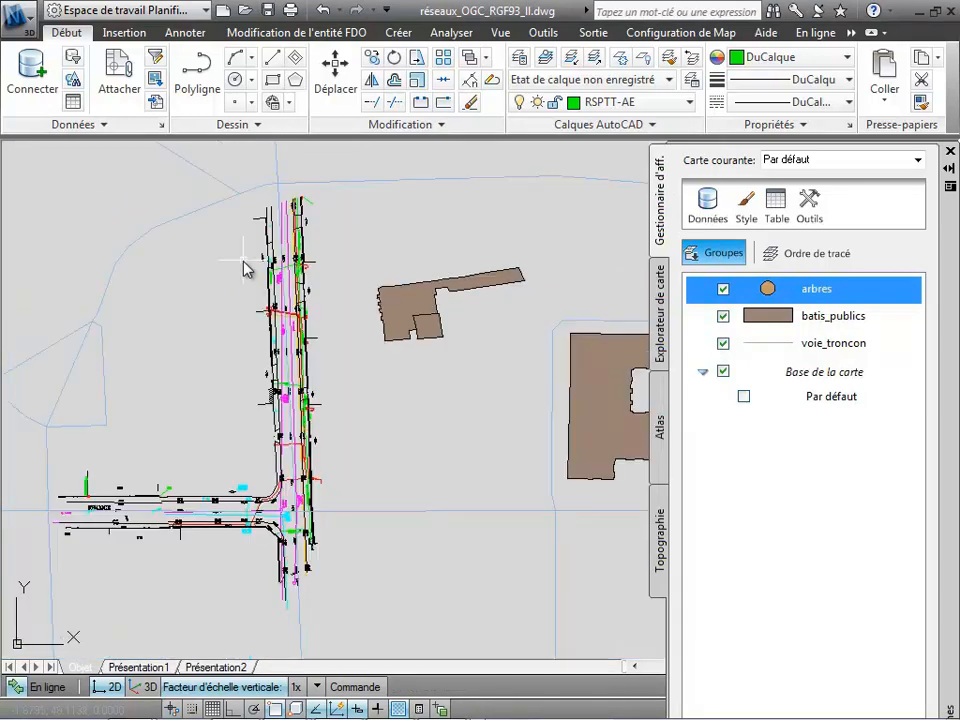
pyautogui.scroll(-2, 247, 266)
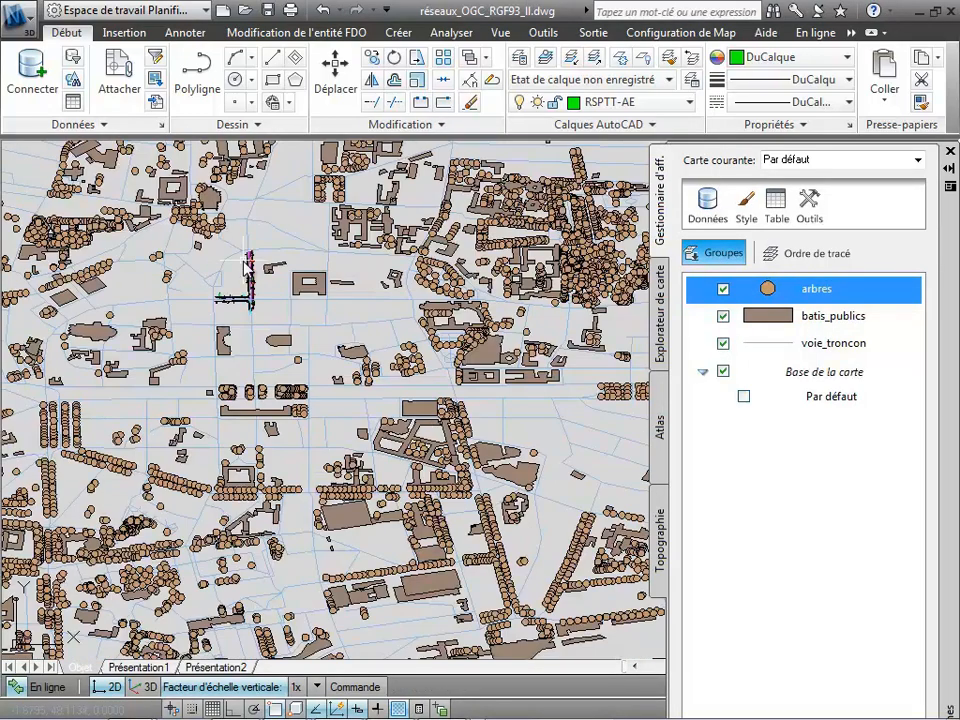
pyautogui.moveTo(271, 270); pyautogui.dragTo(270, 374, button='middle')
pyautogui.scroll(-3, 270, 374)
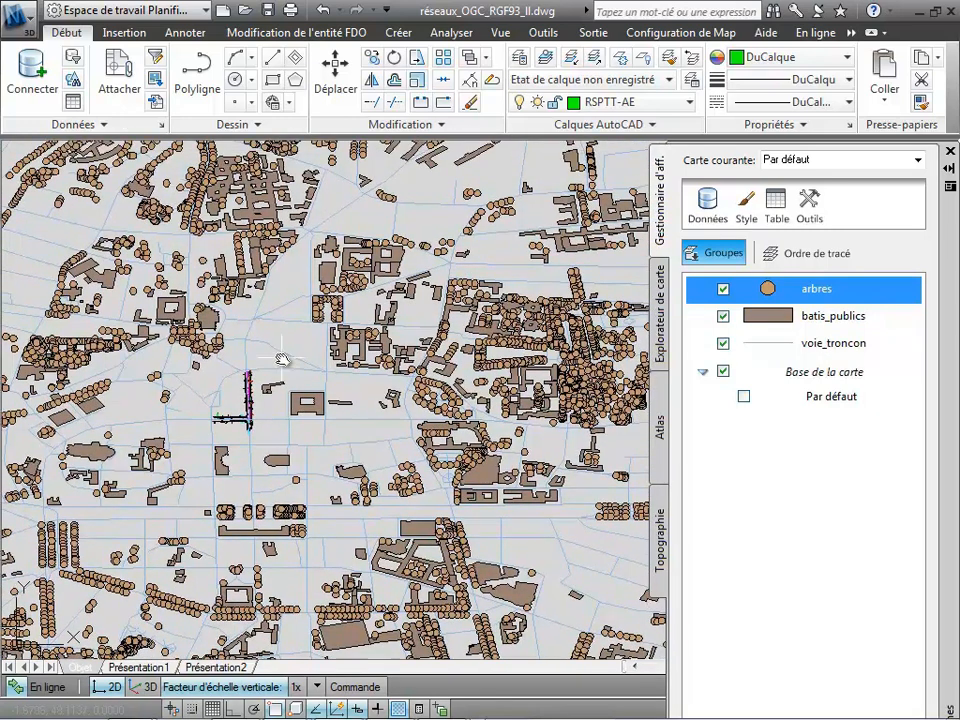
pyautogui.scroll(-4, 283, 360)
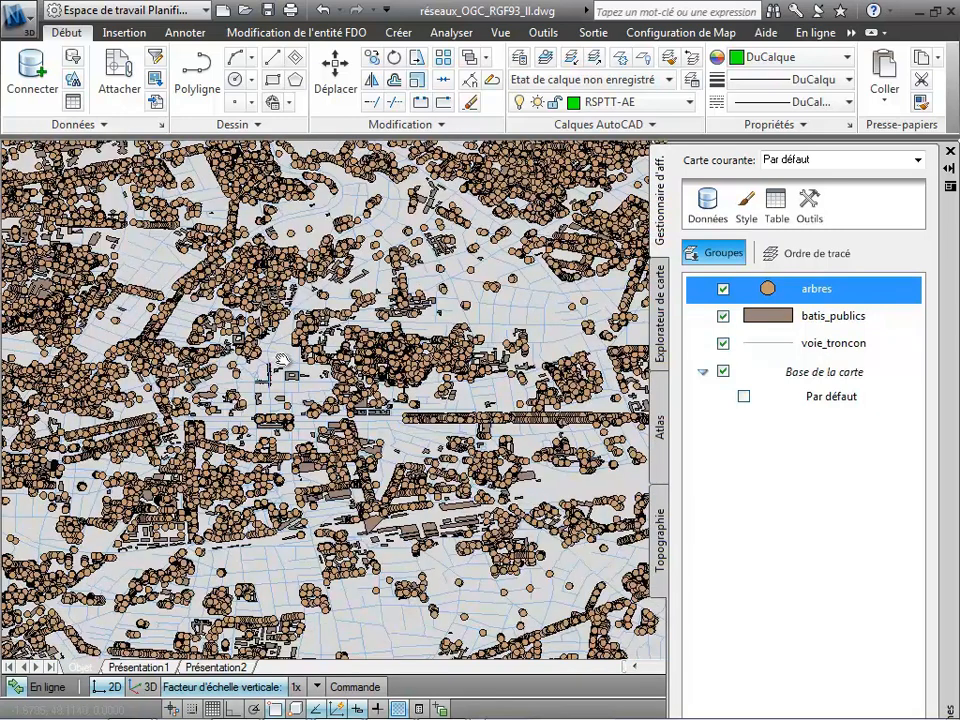
pyautogui.scroll(5, 283, 360)
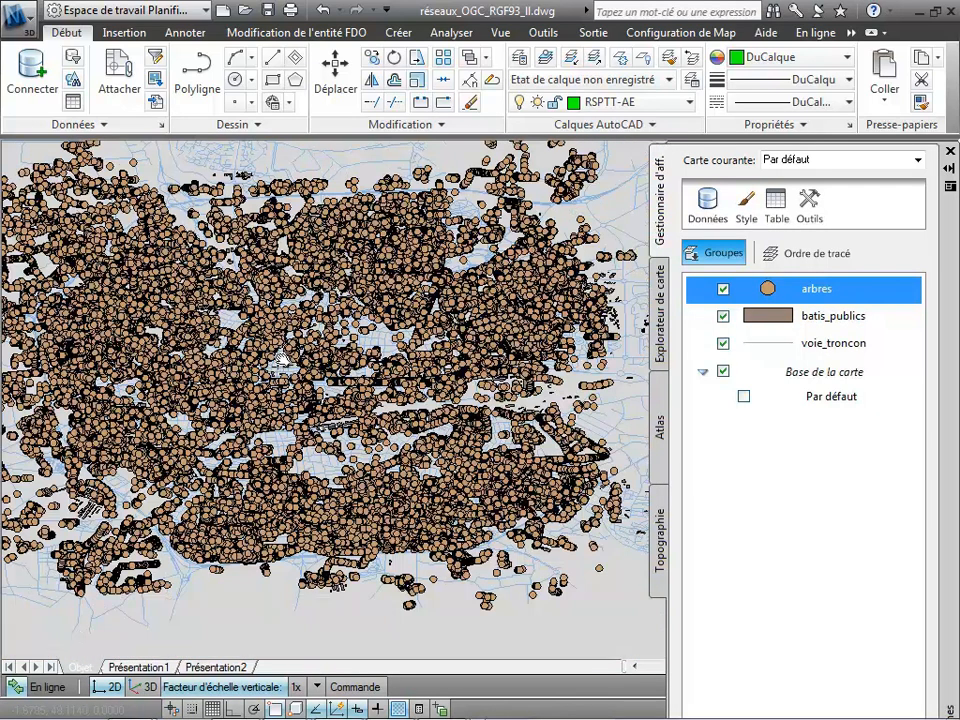
pyautogui.scroll(8, 282, 359)
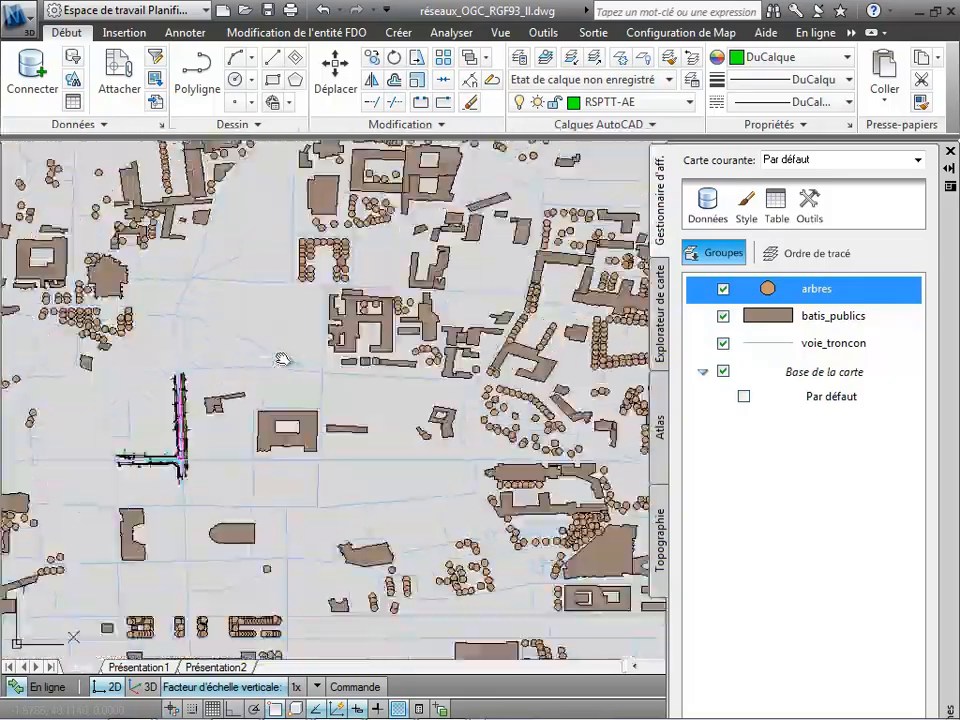
pyautogui.moveTo(216, 367)
pyautogui.mouseDown(button='middle')
pyautogui.moveTo(407, 358)
pyautogui.moveTo(423, 342)
pyautogui.mouseUp(button='middle')
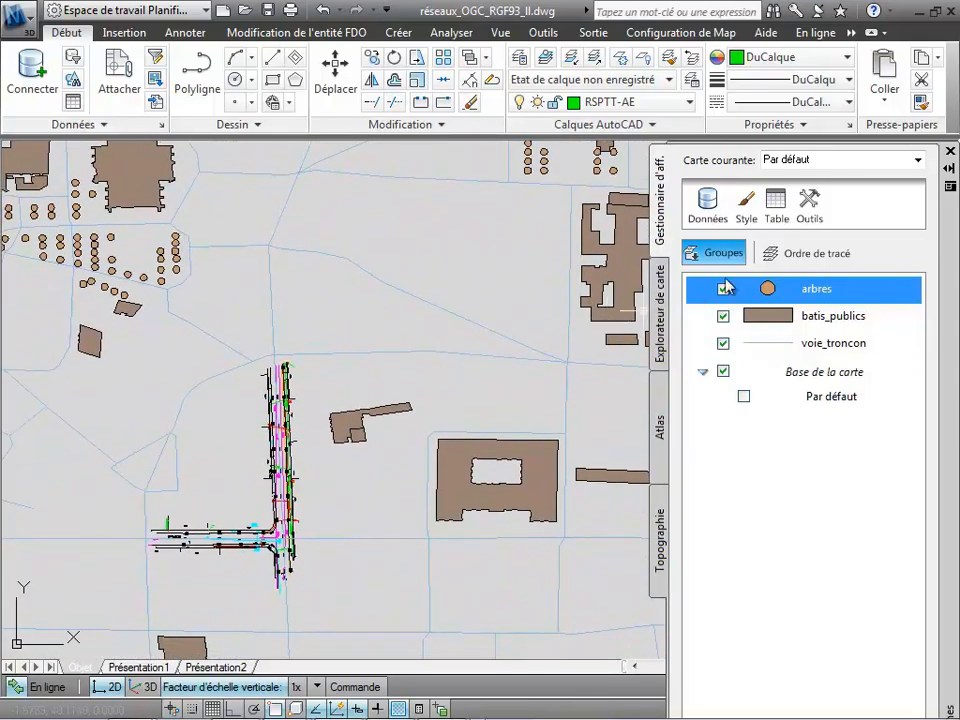
# Change the fill colour of the arbres point symbol to green, apply it and close the style editor
pyautogui.click(746, 203)
pyautogui.click(507, 293)
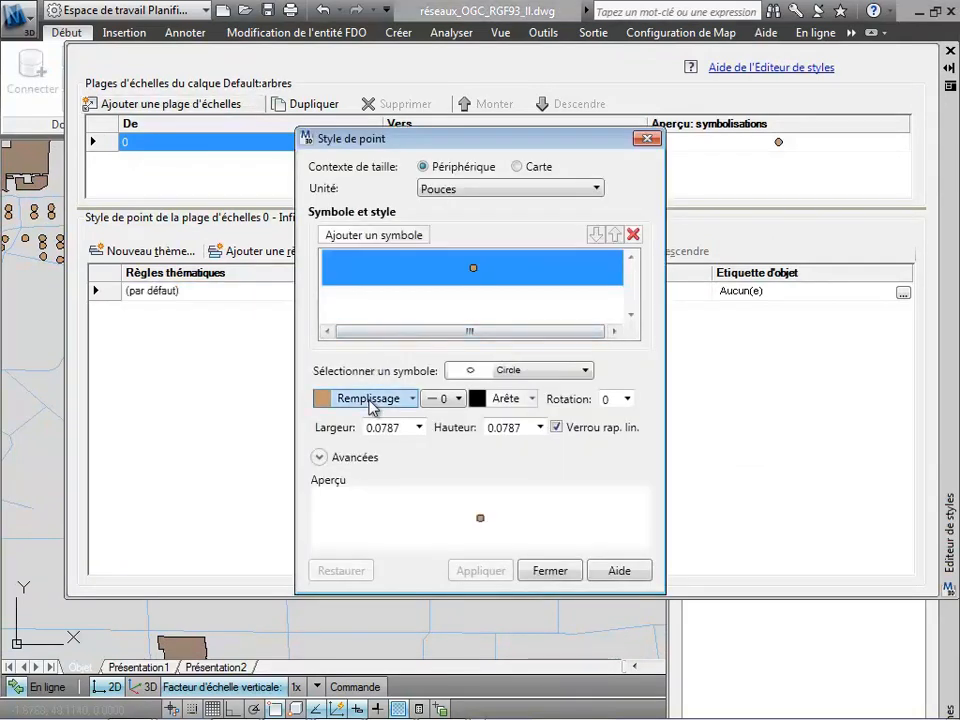
pyautogui.click(412, 508)
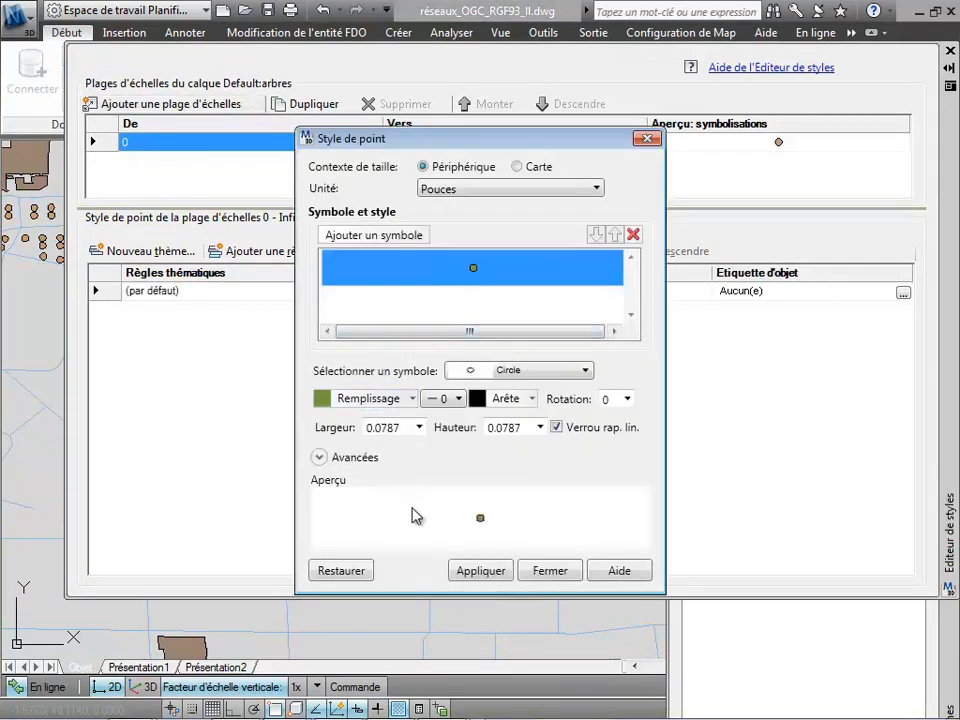
pyautogui.click(489, 571)
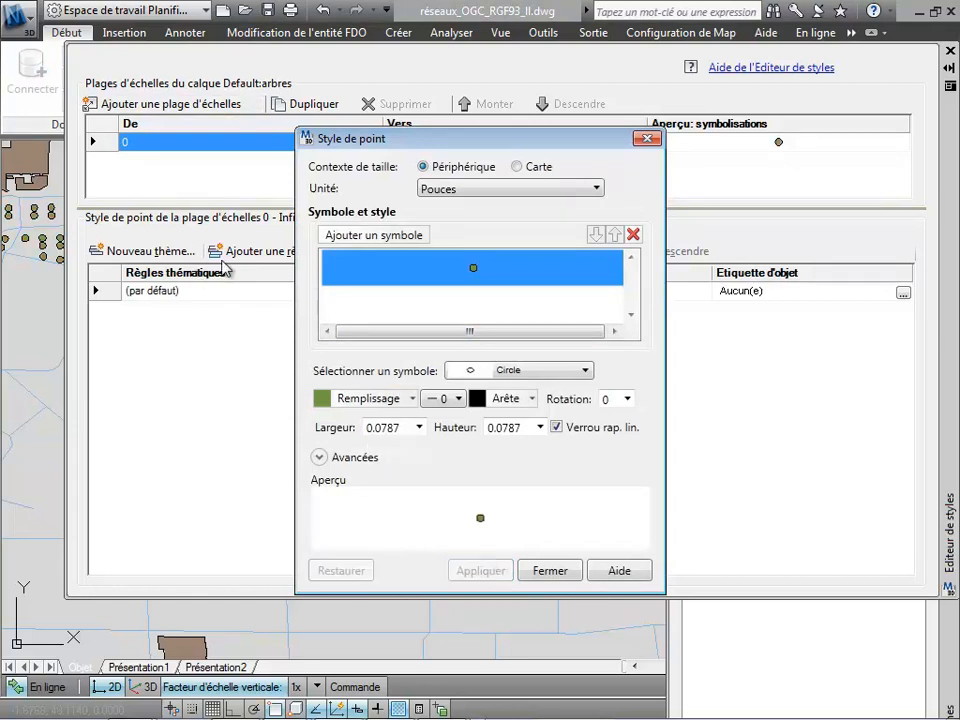
pyautogui.click(552, 570)
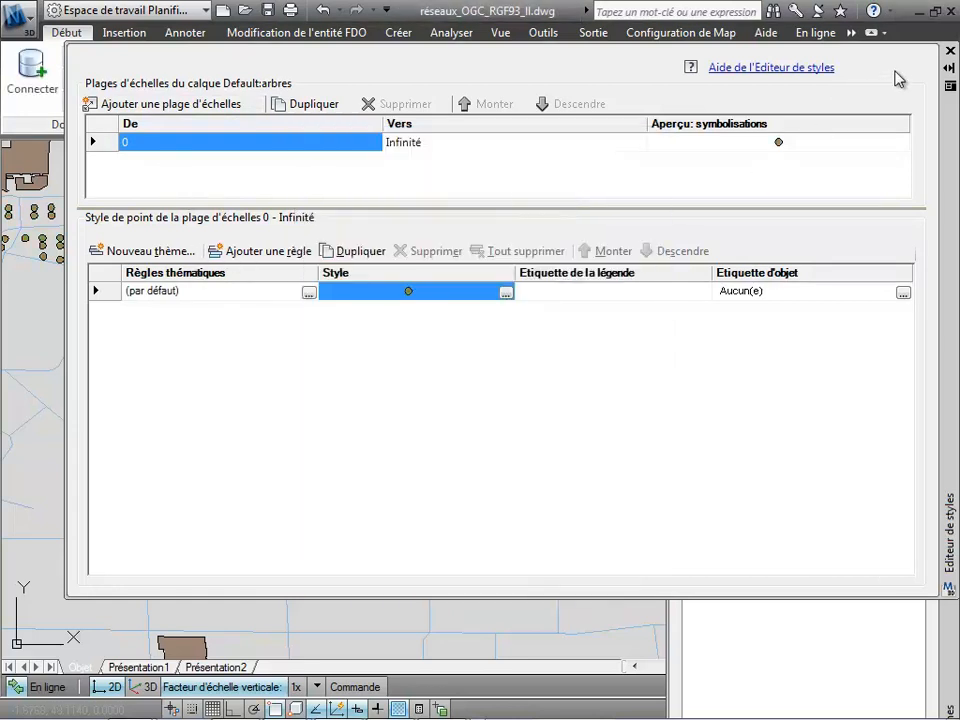
pyautogui.click(949, 67)
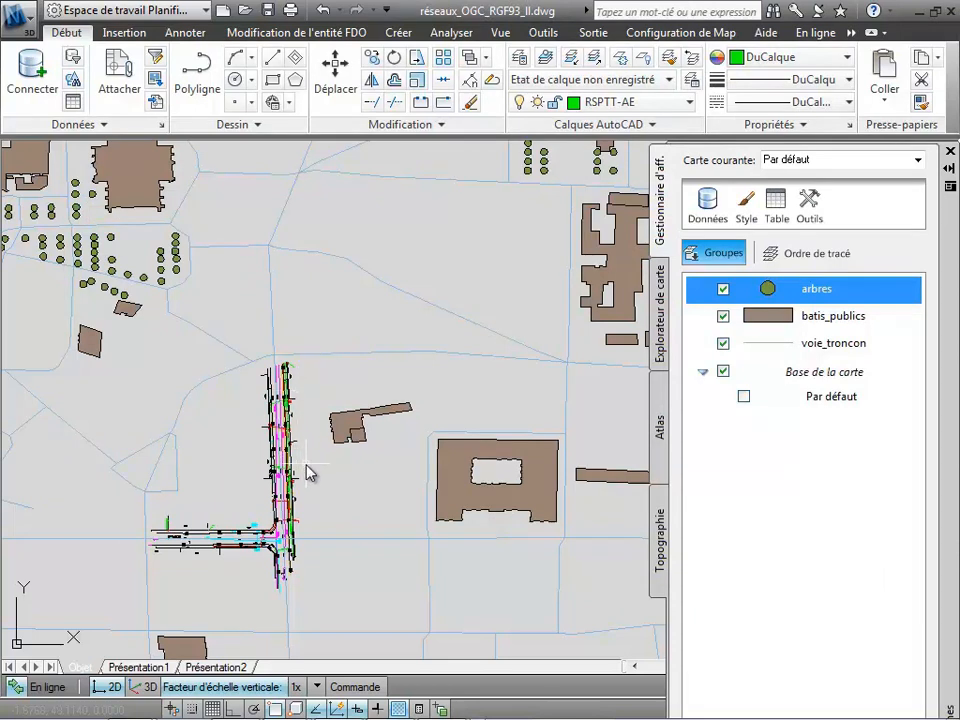
# Add batiments_durs_prives.shp from the Rennes_ogc_open_data_RGF93-LL folder to the map as a new layer
pyautogui.hotkey('alt', 'Tab')
pyautogui.hotkey('alt', 'Tab')
pyautogui.hotkey('alt', 'Tab')
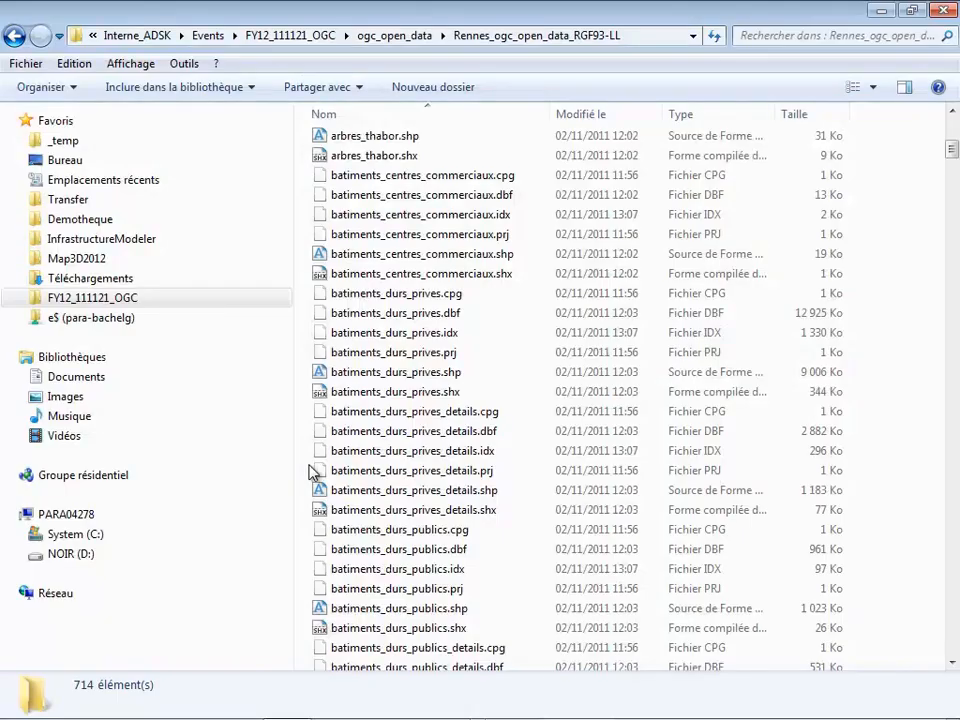
pyautogui.click(423, 374)
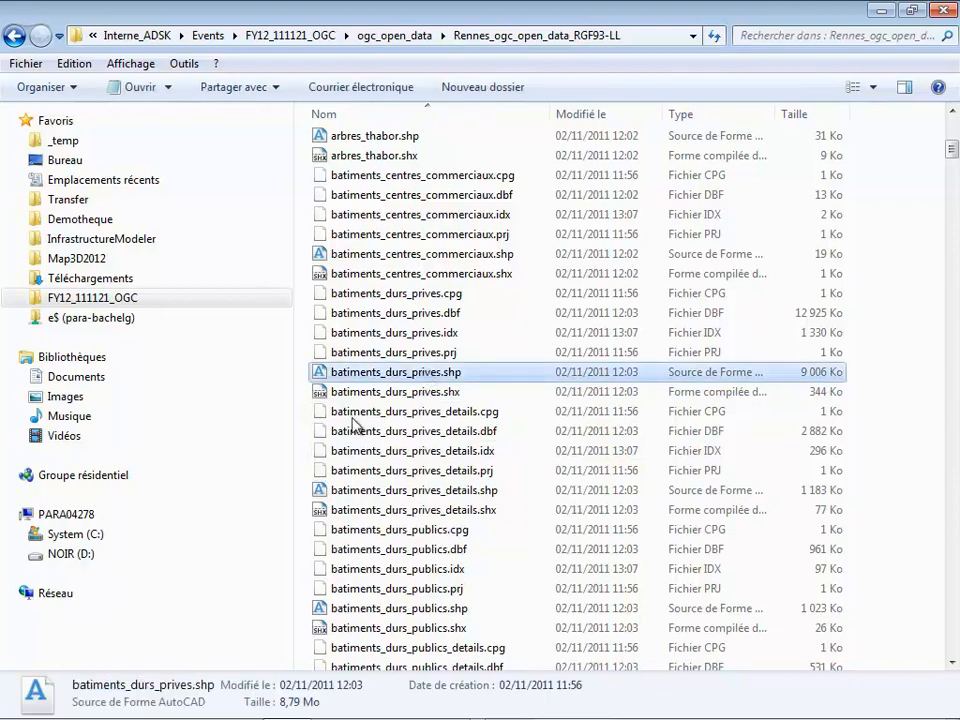
pyautogui.hotkey('alt', 'Tab')
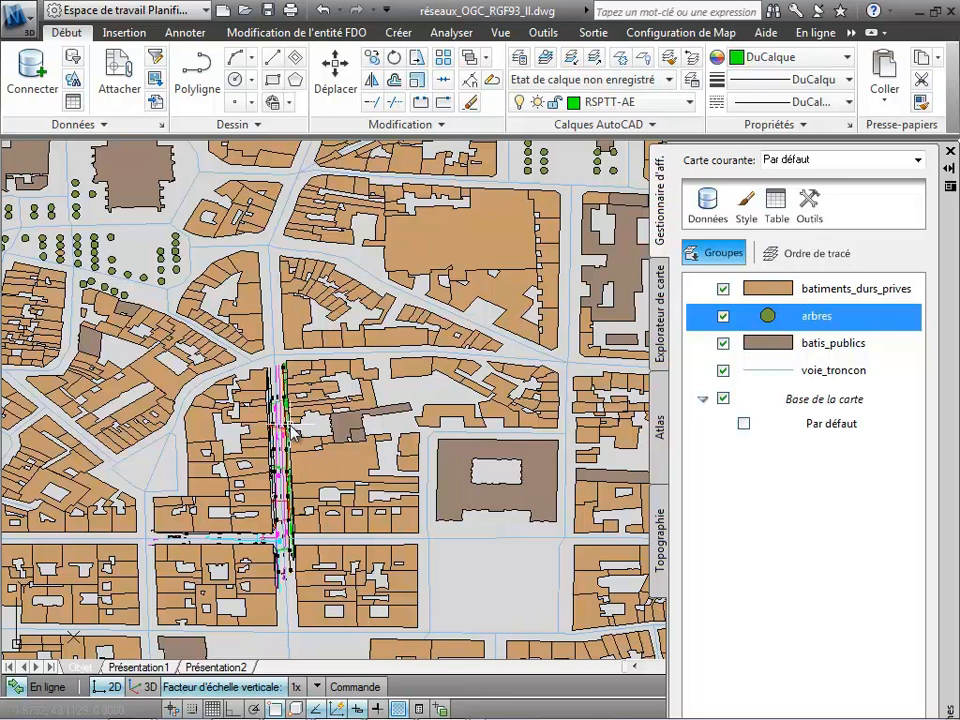
# Draw a polyline from the end of the green network line eastward across the courtyard between the private buildings
pyautogui.scroll(5, 291, 429)
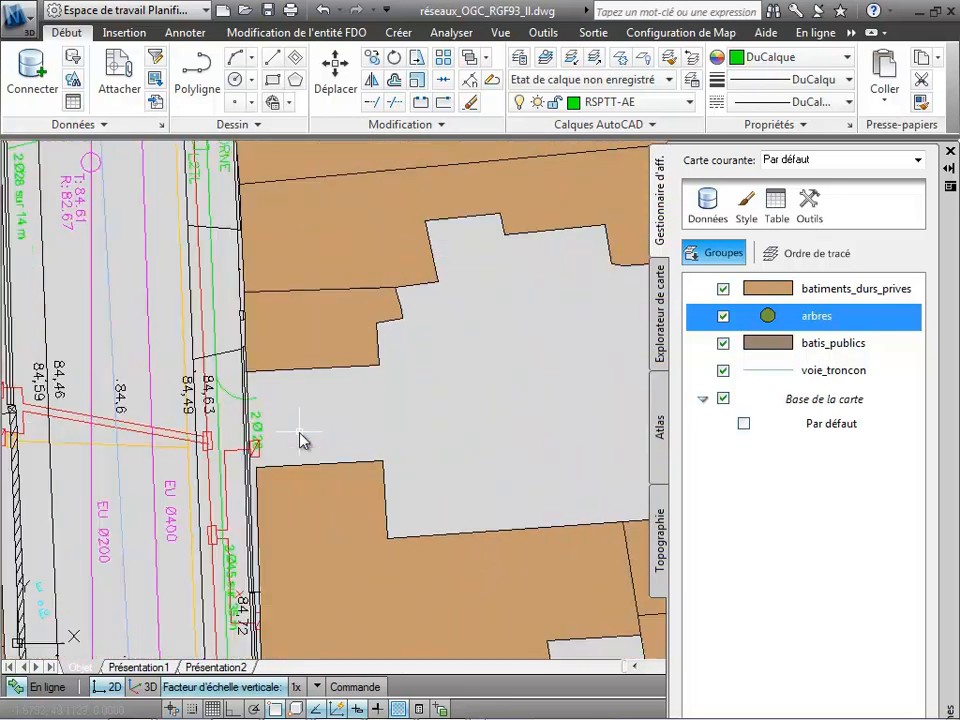
pyautogui.moveTo(486, 425); pyautogui.dragTo(364, 432, button='middle')
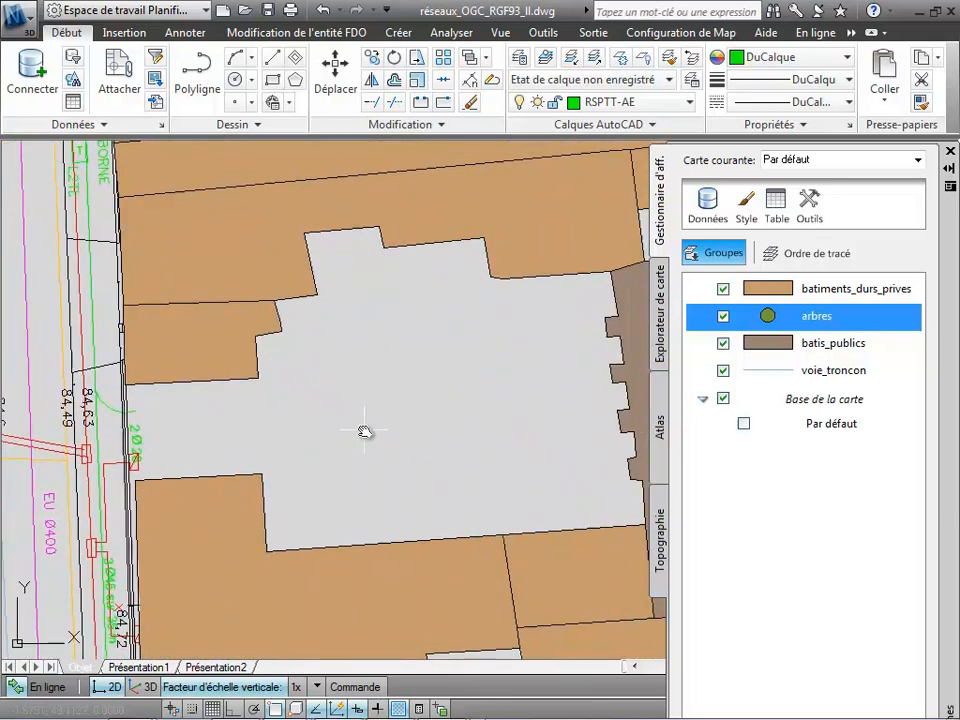
pyautogui.click(195, 75)
pyautogui.click(135, 412)
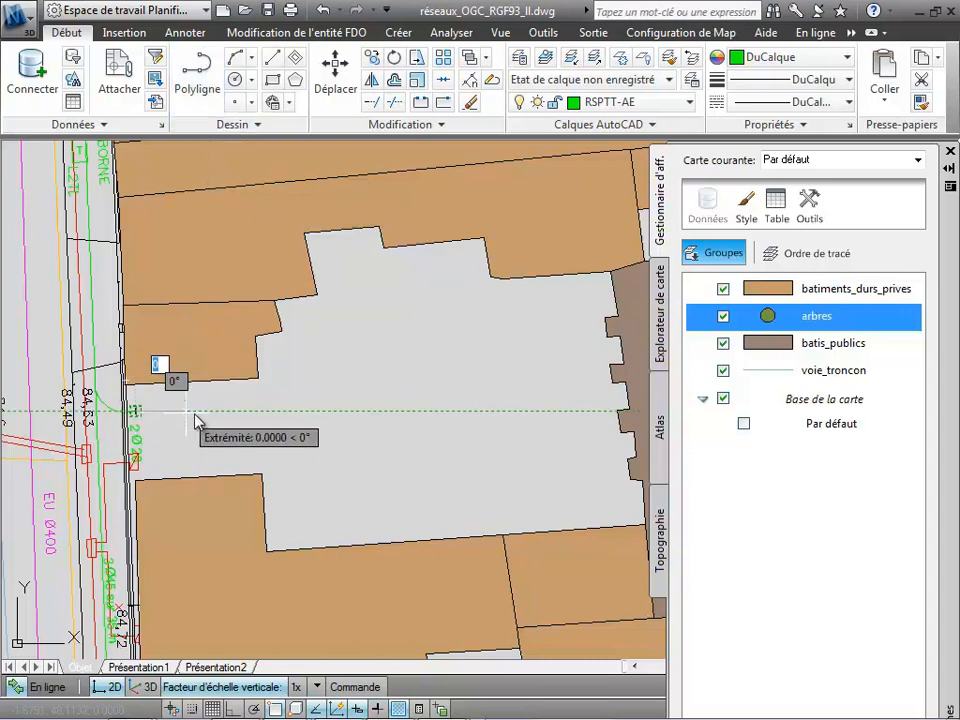
pyautogui.click(430, 383)
pyautogui.click(574, 394)
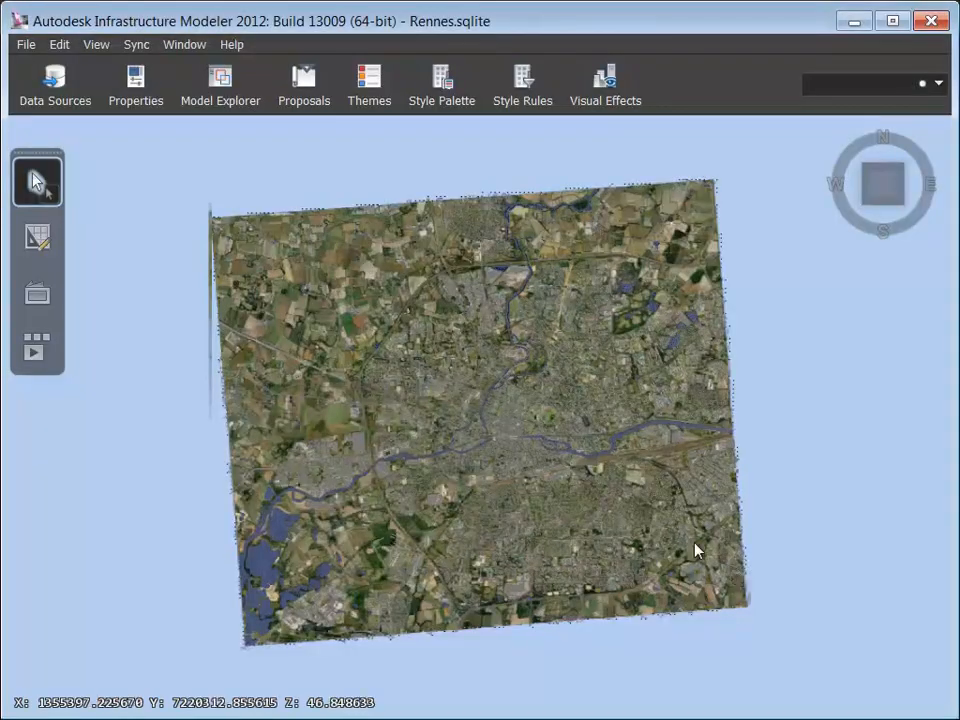
# In Autodesk Infrastructure Modeler, look over the whole Rennes model and play the street-level walkthrough Sequence #3
pyautogui.scroll(4, 388, 420)
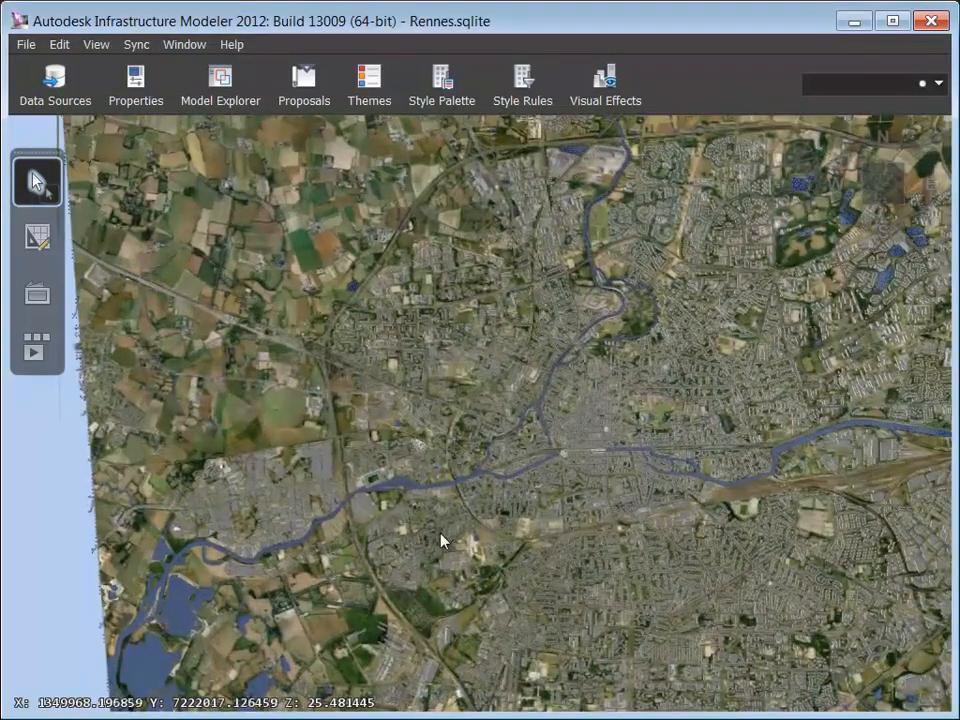
pyautogui.moveTo(441, 540); pyautogui.dragTo(800, 373)
pyautogui.moveTo(631, 444); pyautogui.dragTo(272, 380)
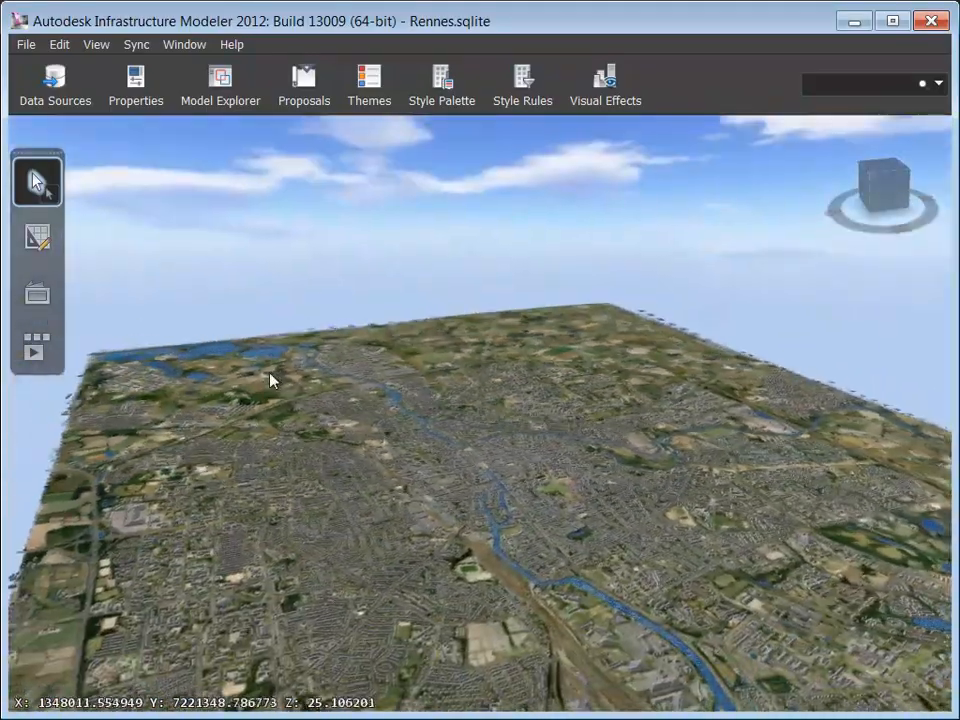
pyautogui.click(35, 352)
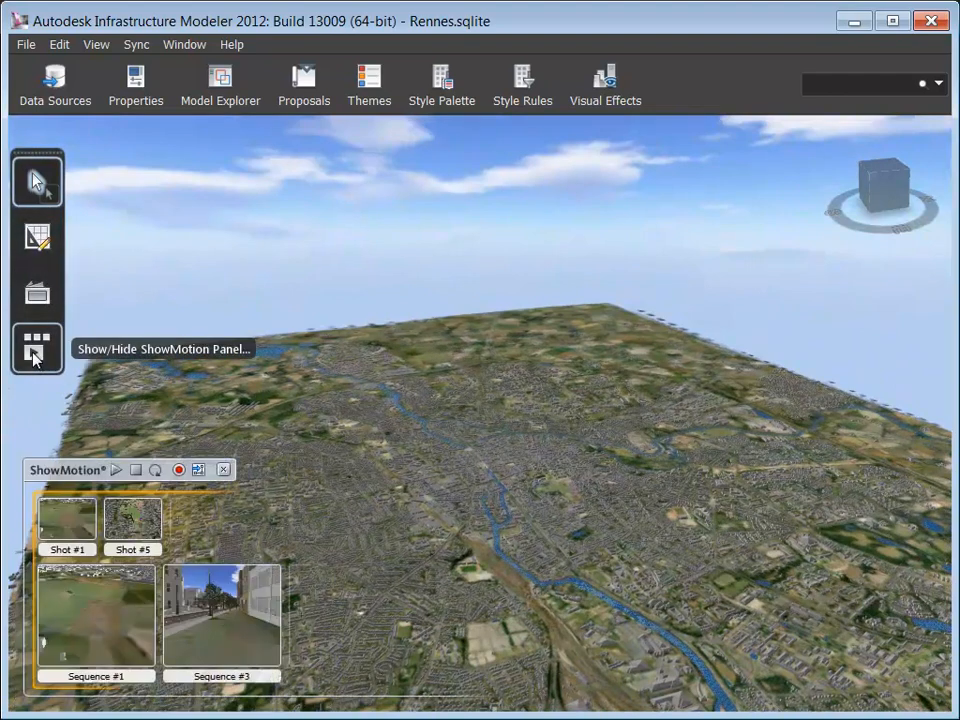
pyautogui.moveTo(206, 606)
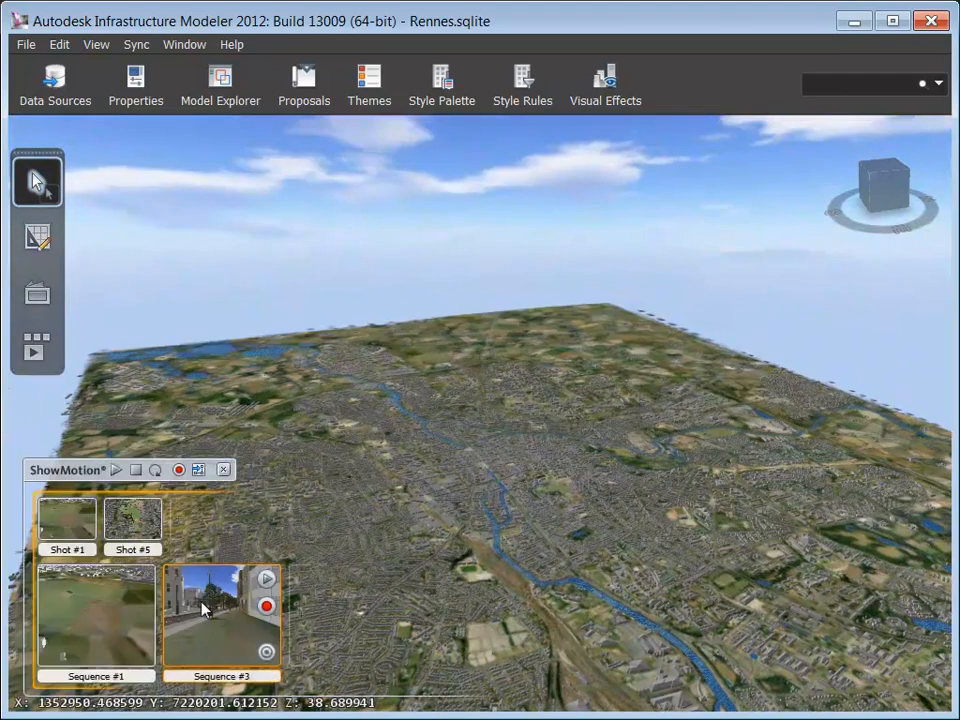
pyautogui.click(266, 653)
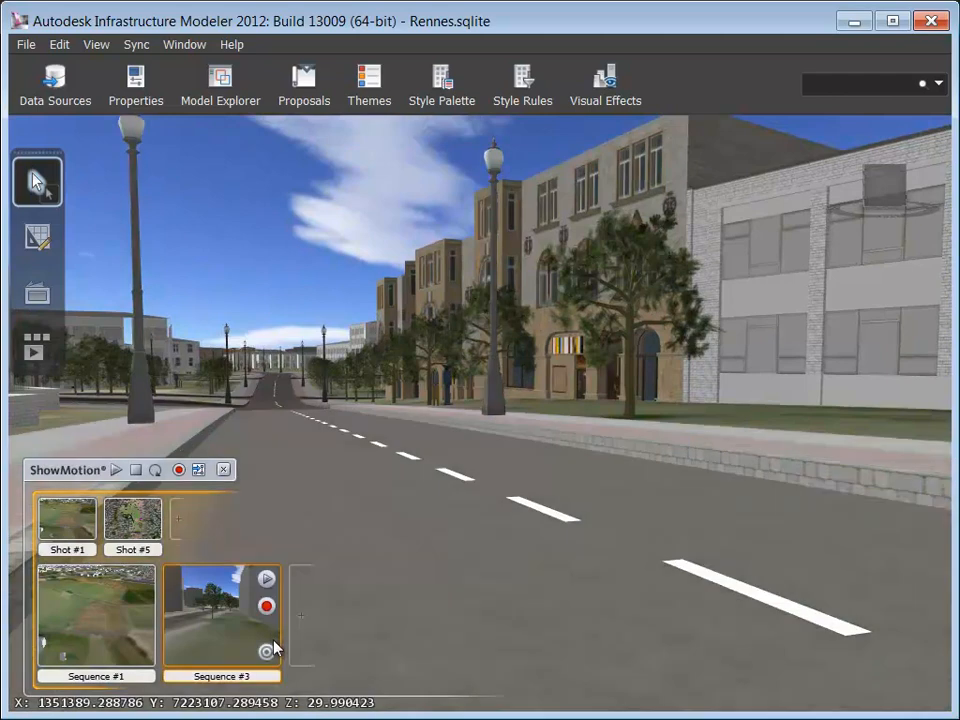
pyautogui.click(274, 650)
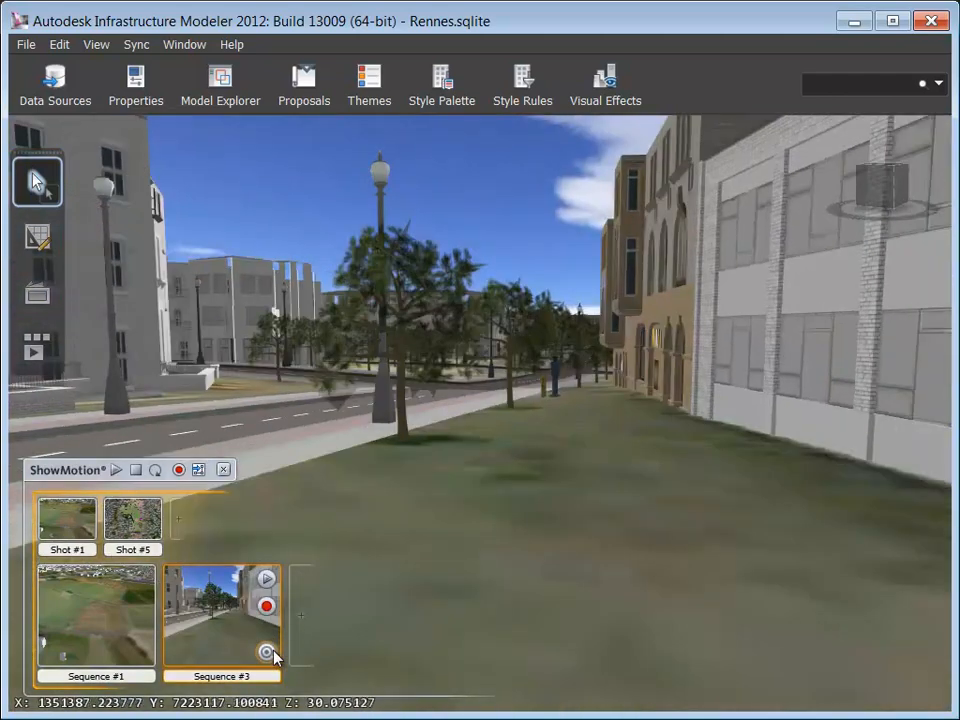
pyautogui.click(266, 580)
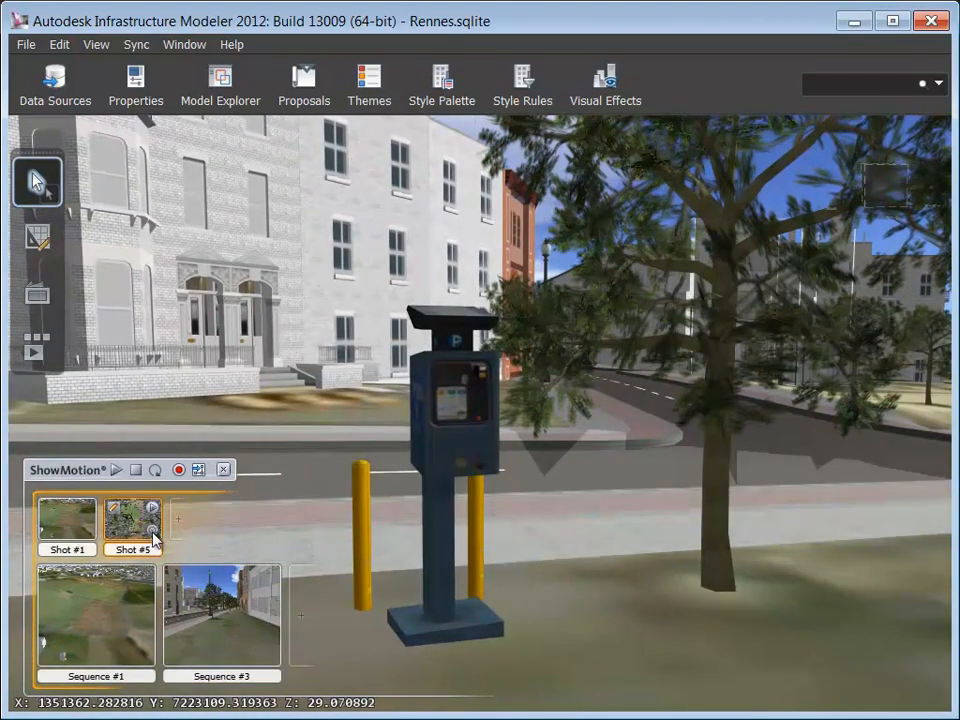
# Go to the saved view Shot #5, look across the park and surrounding buildings, and hide ShowMotion
pyautogui.click(152, 537)
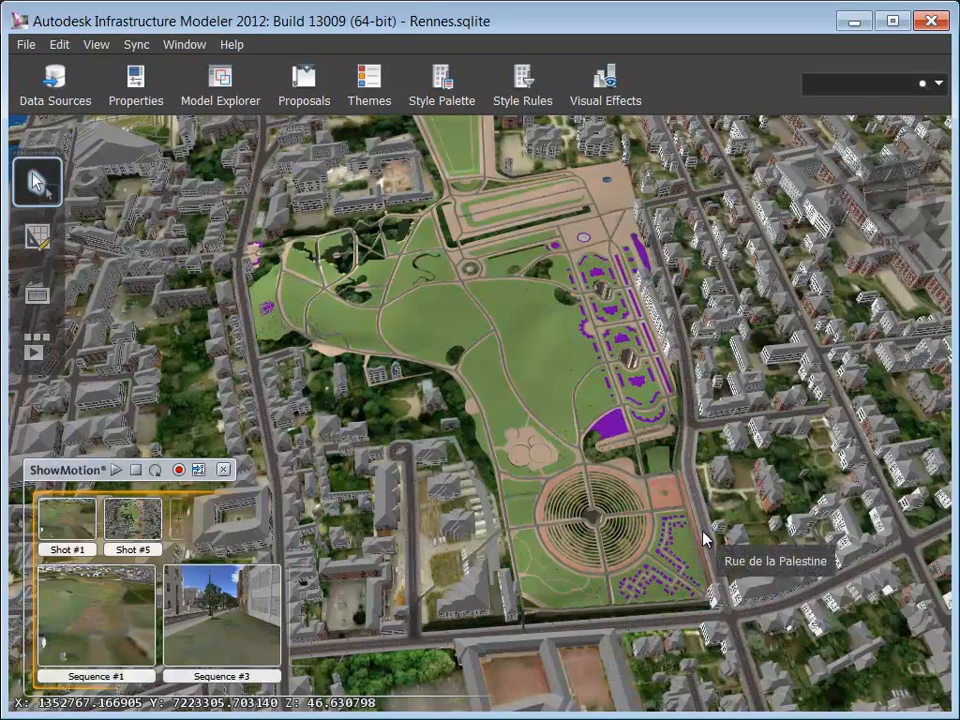
pyautogui.moveTo(553, 585); pyautogui.dragTo(566, 497, button='middle')
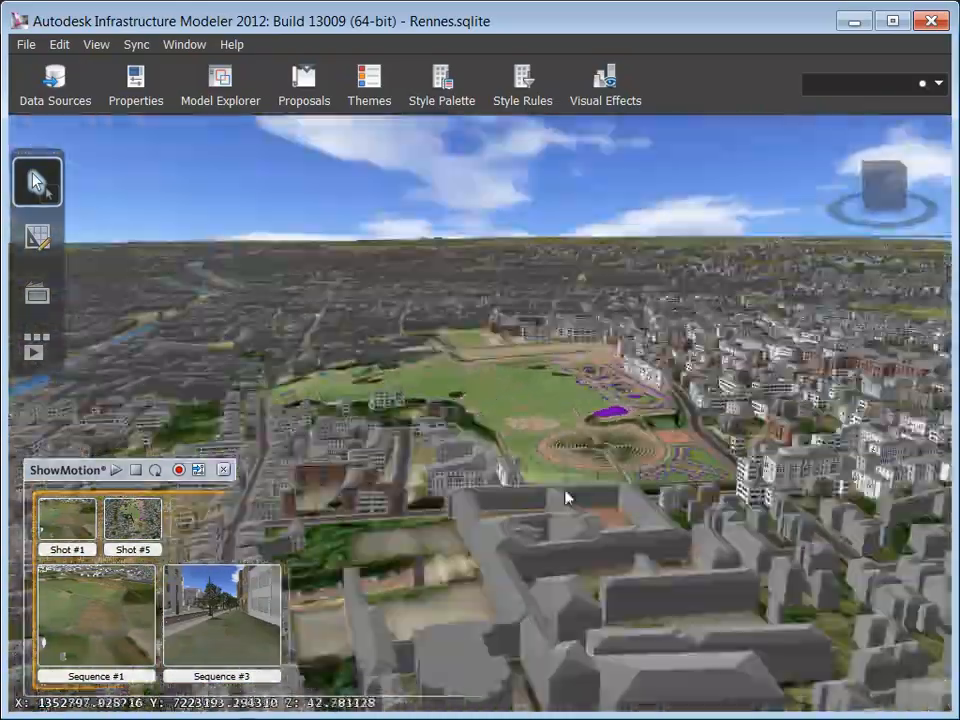
pyautogui.click(30, 356)
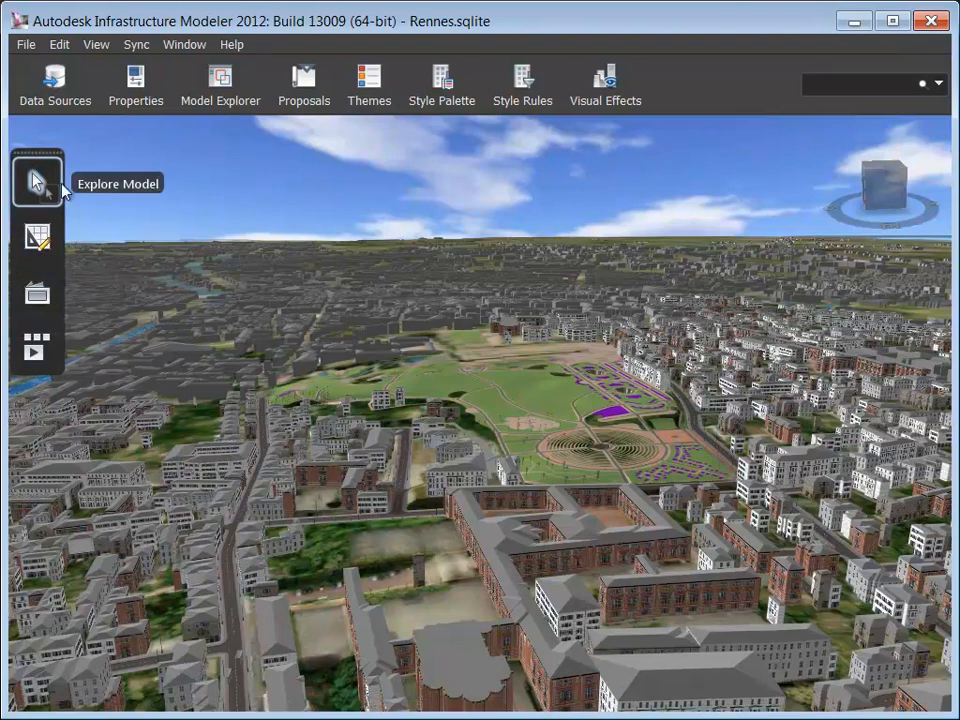
# Review the model's imported data sources by feature type and the file formats available for import
pyautogui.click(62, 95)
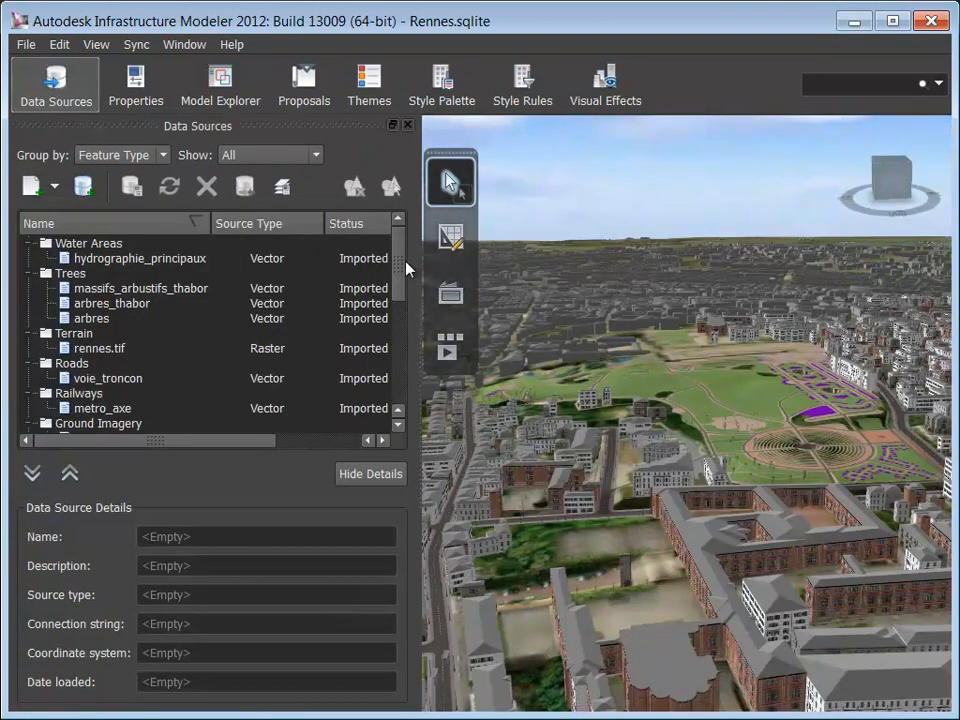
pyautogui.moveTo(407, 268); pyautogui.dragTo(392, 241)
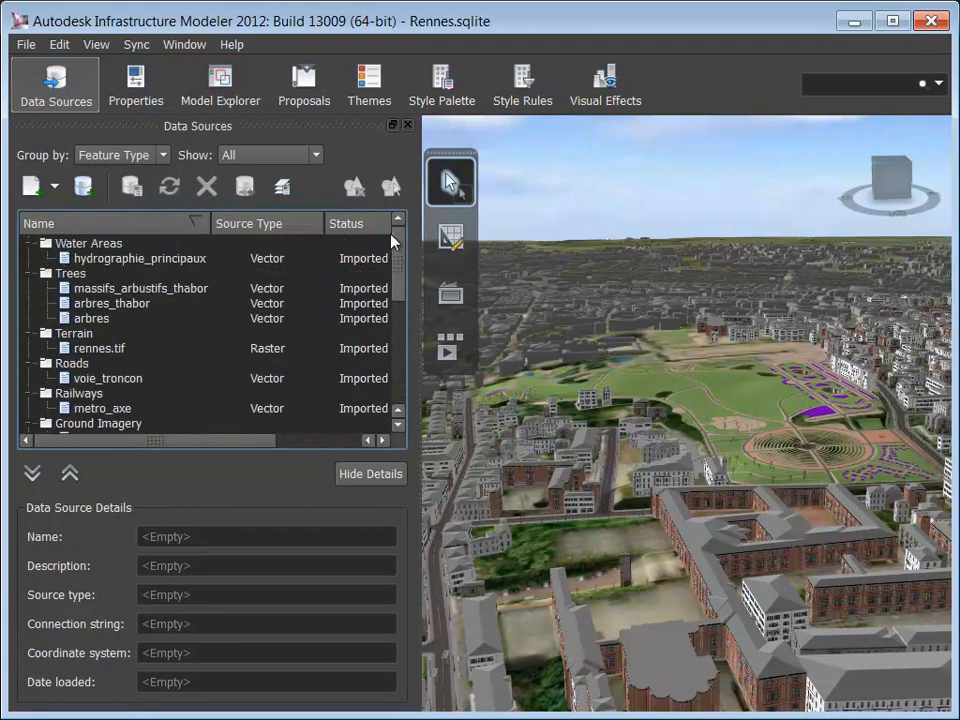
pyautogui.click(56, 187)
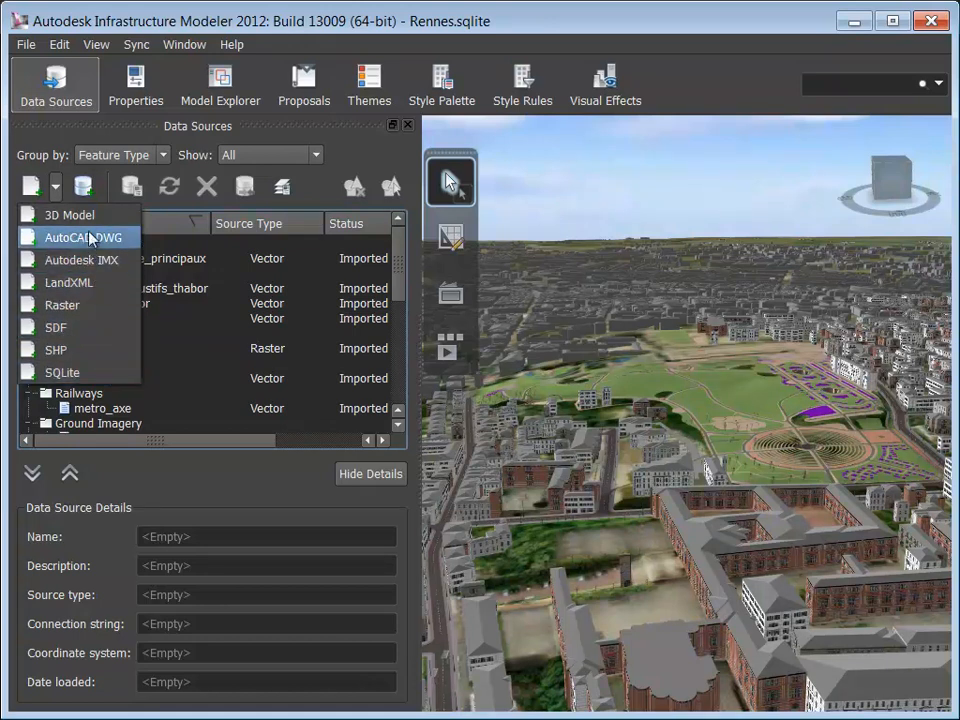
pyautogui.click(88, 190)
# Examine the connection types for server data sources, view the WFS connection settings, and cancel without connecting
pyautogui.click(88, 190)
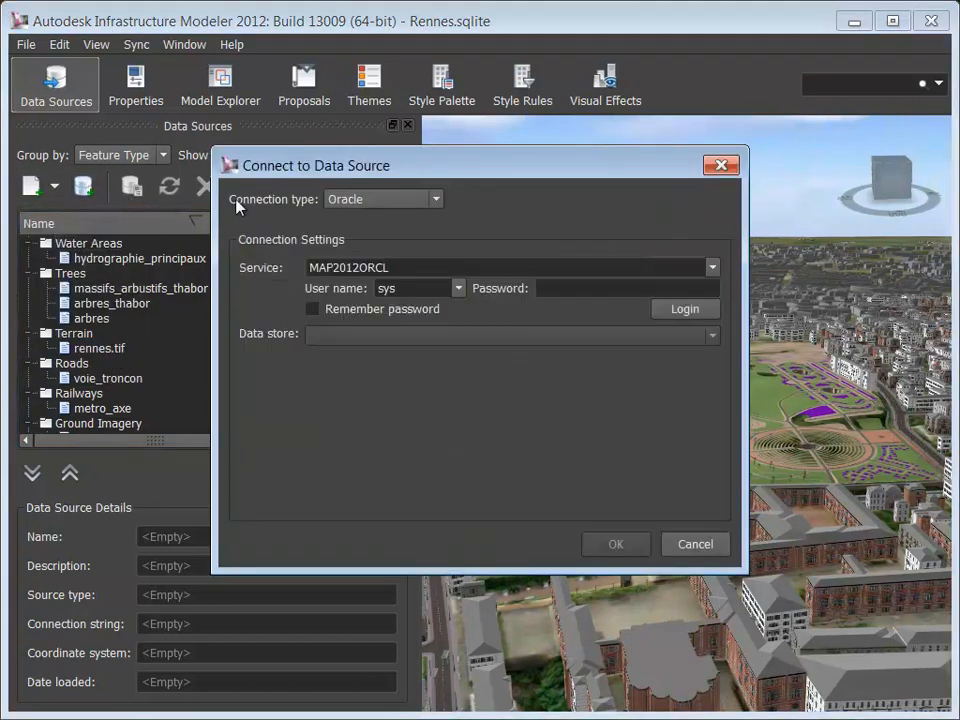
pyautogui.click(372, 200)
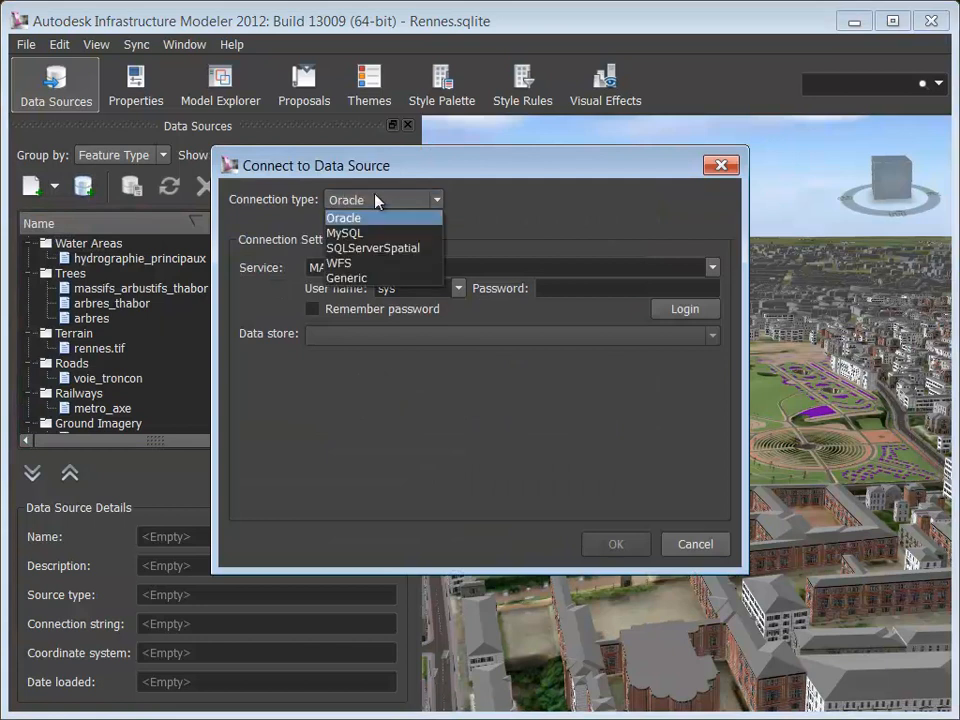
pyautogui.click(388, 263)
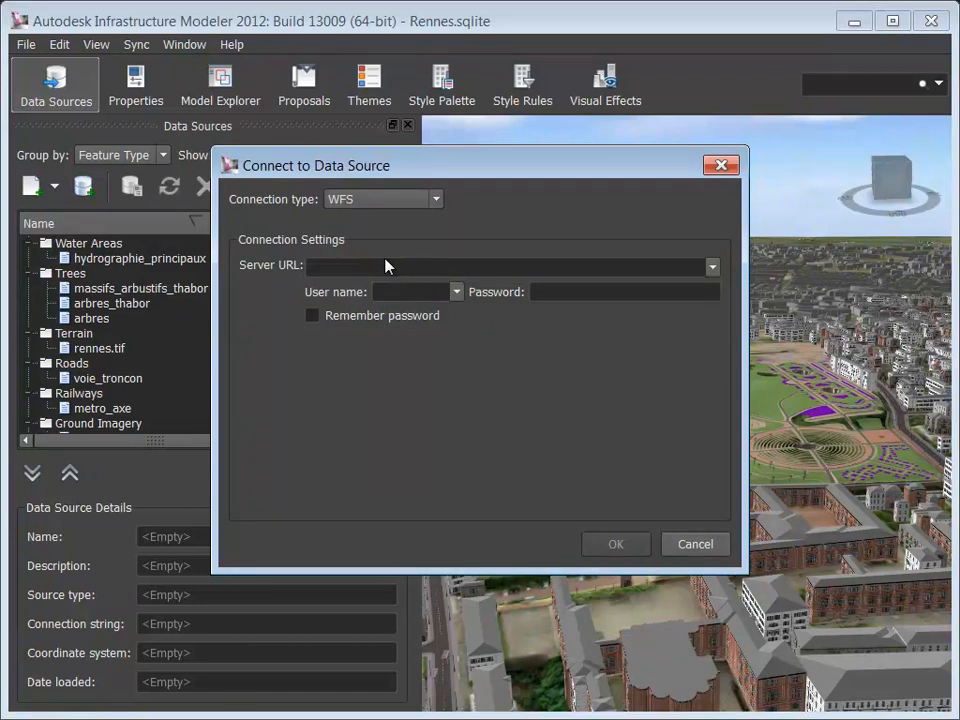
pyautogui.click(695, 545)
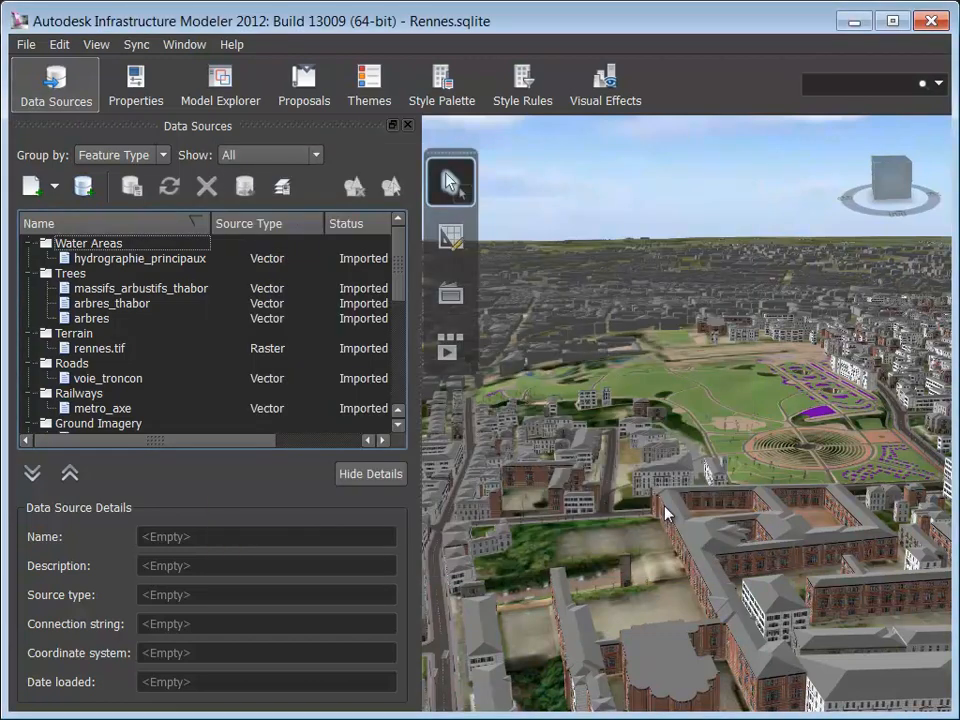
pyautogui.click(82, 98)
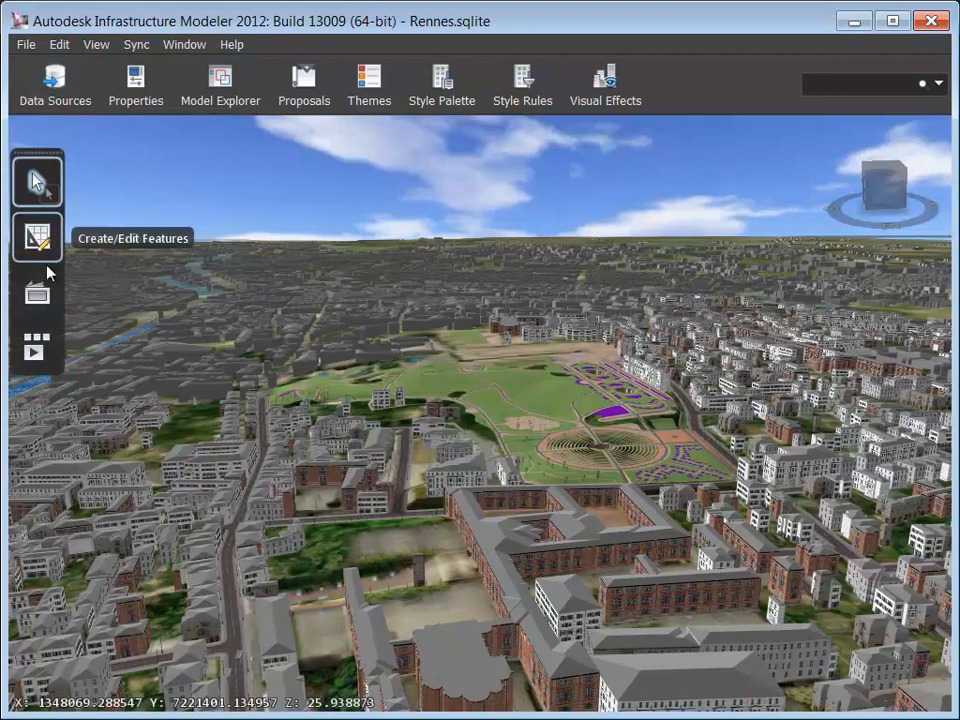
# Go to the start view of Sequence #1 over the fields at the city's edge and hide ShowMotion
pyautogui.click(47, 345)
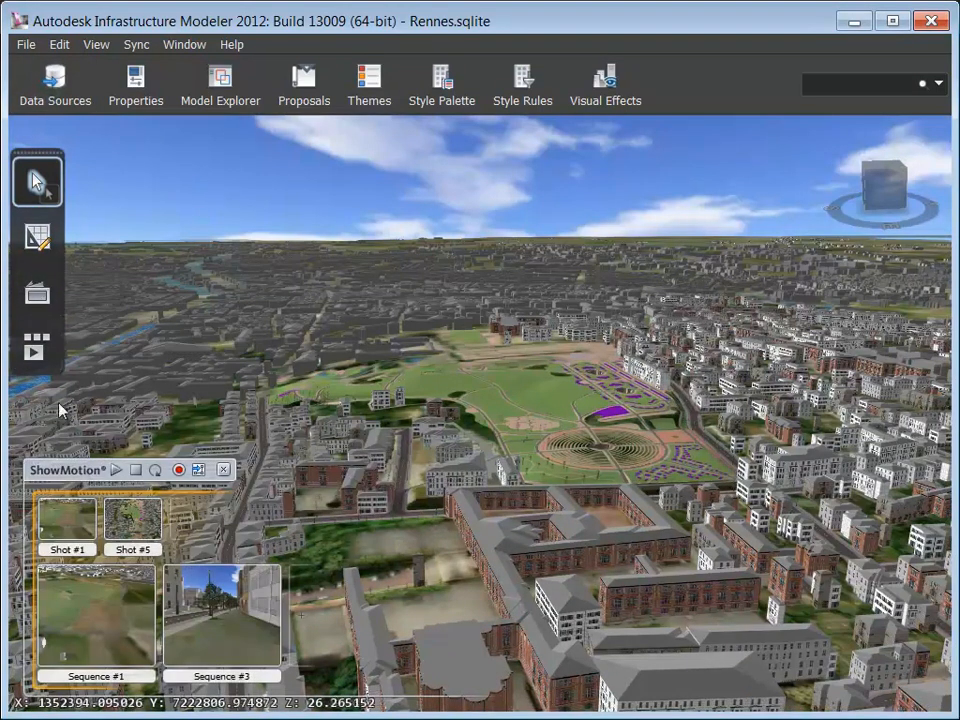
pyautogui.moveTo(100, 625)
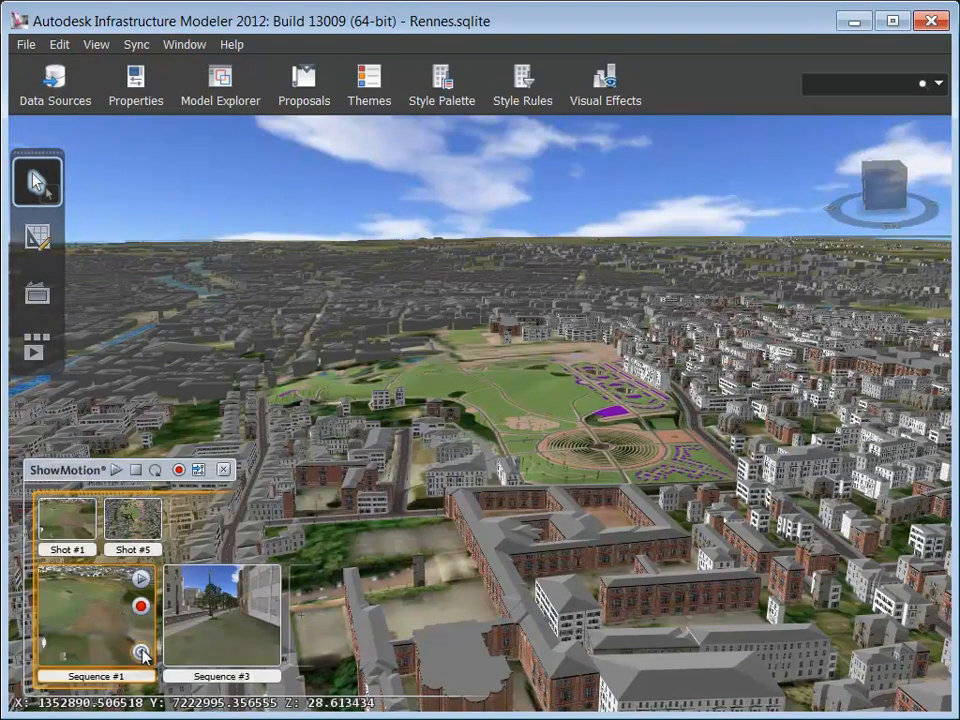
pyautogui.click(141, 652)
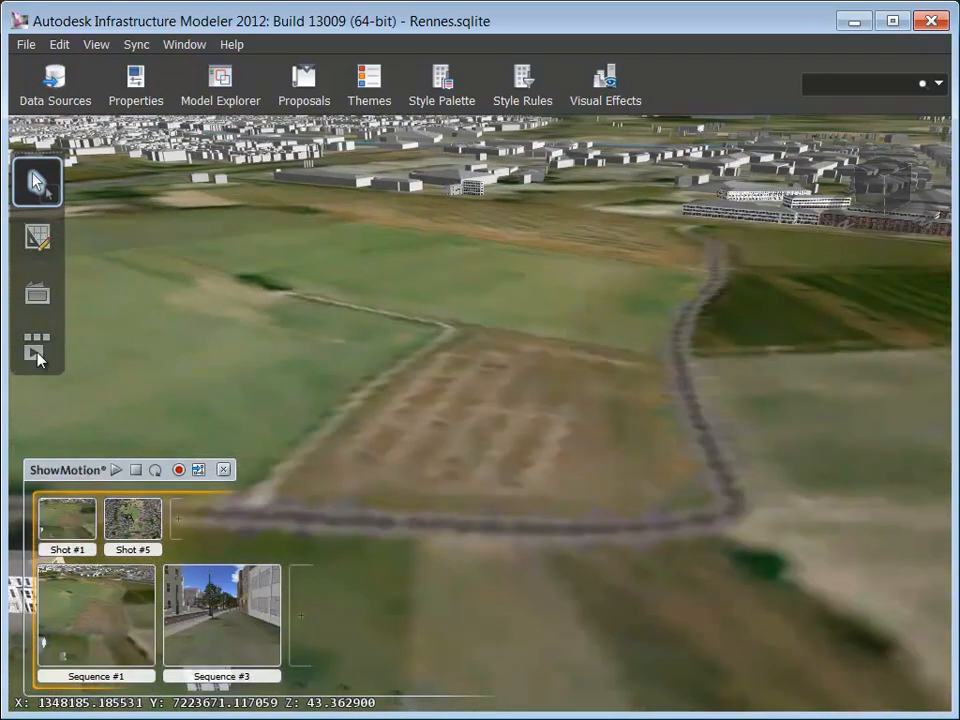
pyautogui.click(37, 350)
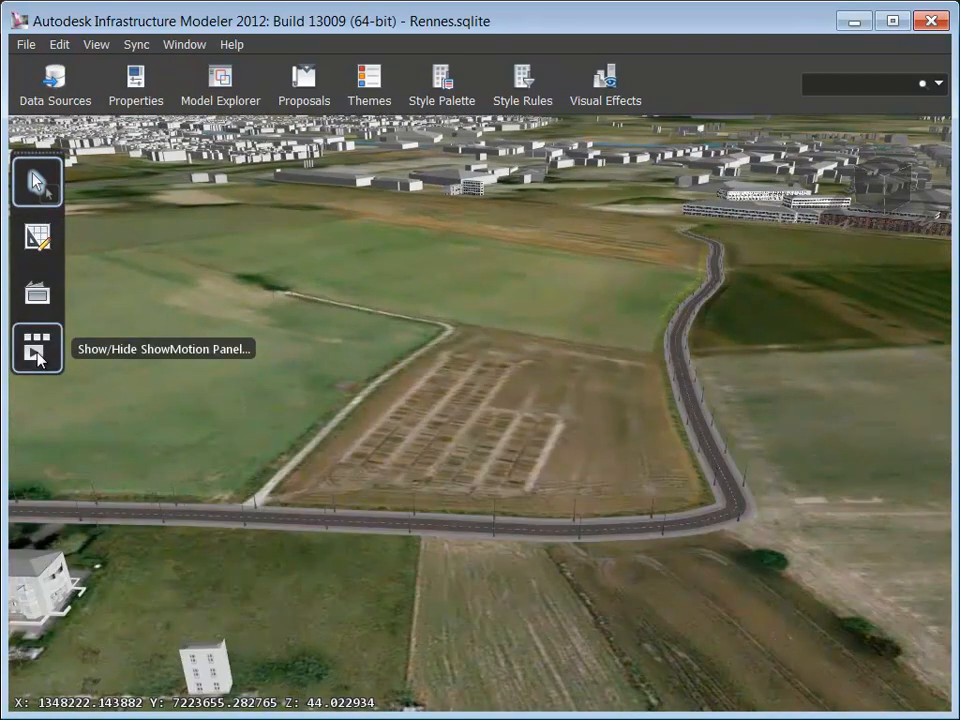
# Add a new proposal named Proposition_v1 with the description "Nouvel aménagement" and close the proposals list
pyautogui.click(305, 92)
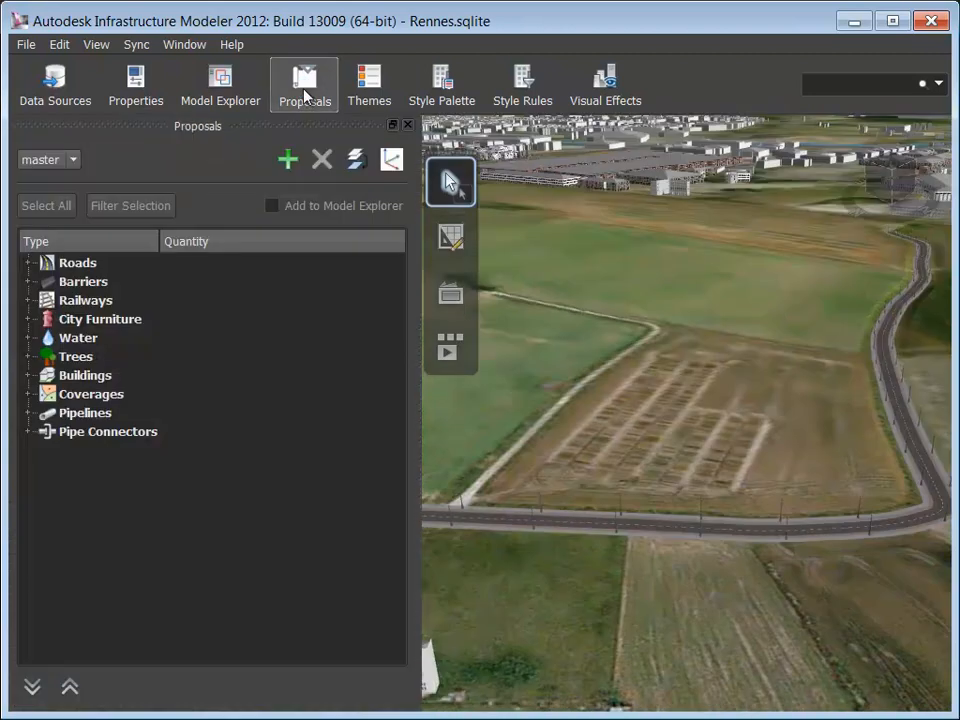
pyautogui.click(287, 161)
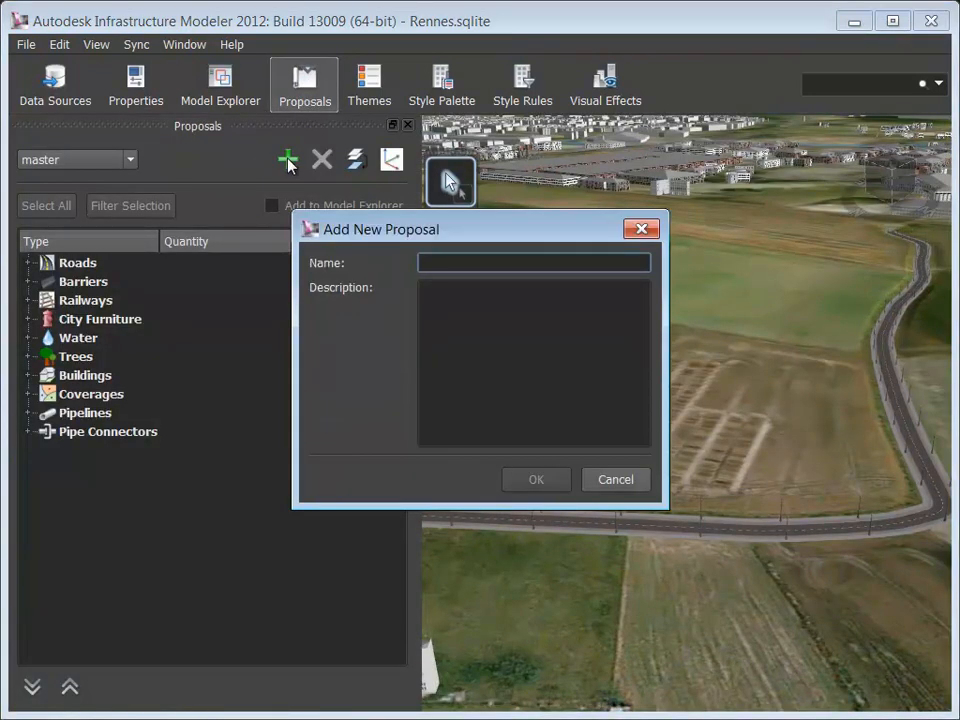
pyautogui.write('Prop')
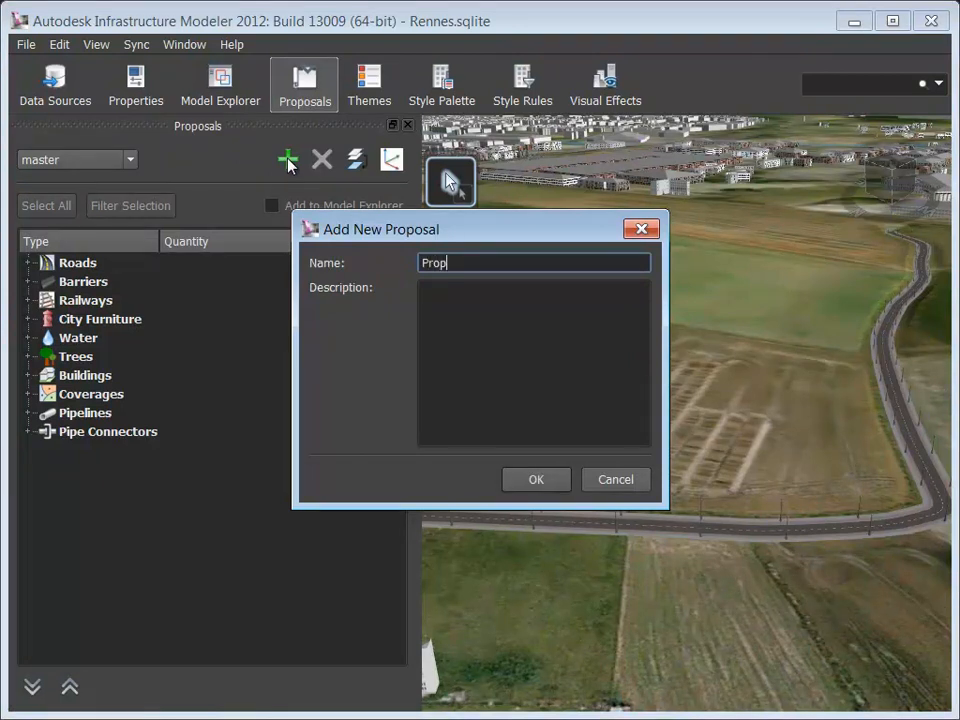
pyautogui.write('osition_v1')
pyautogui.click(462, 317)
pyautogui.write('Nouv')
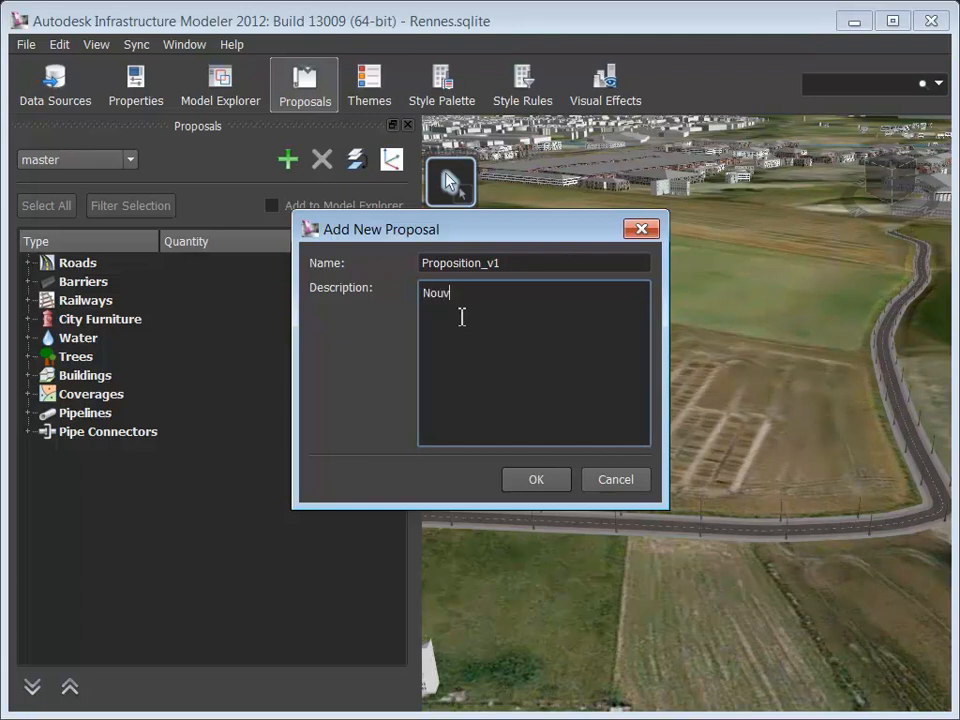
pyautogui.write('el aménagement')
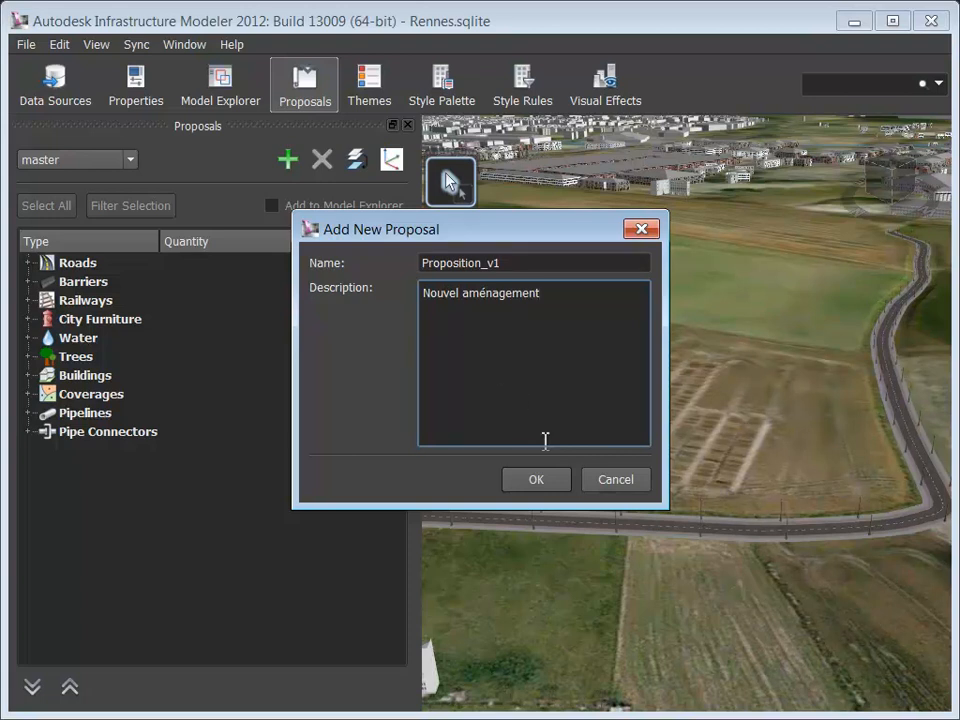
pyautogui.click(534, 480)
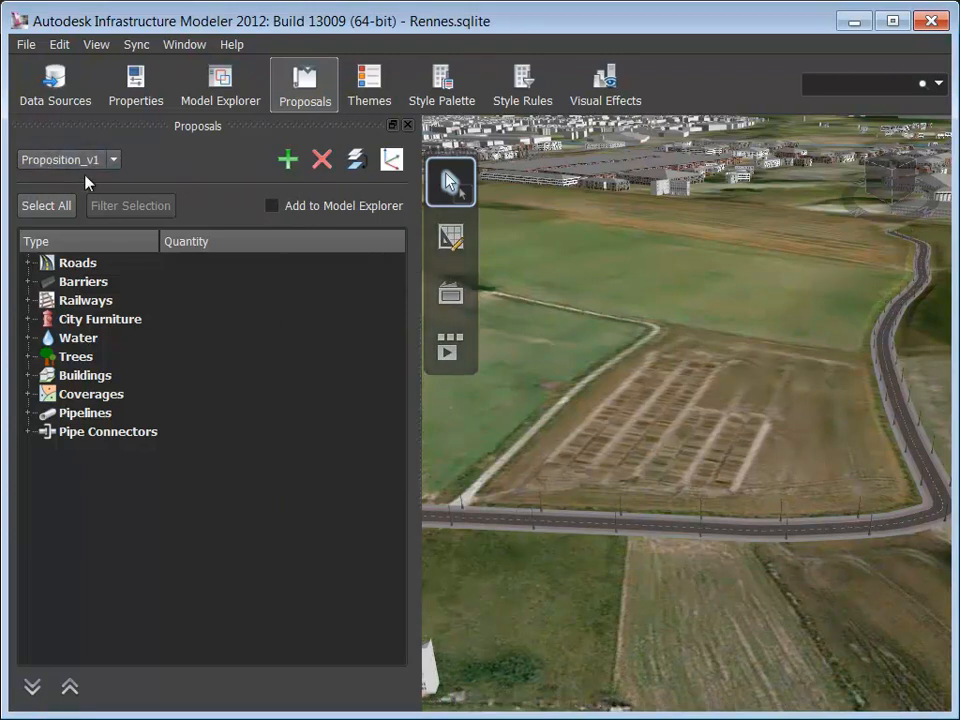
pyautogui.click(305, 88)
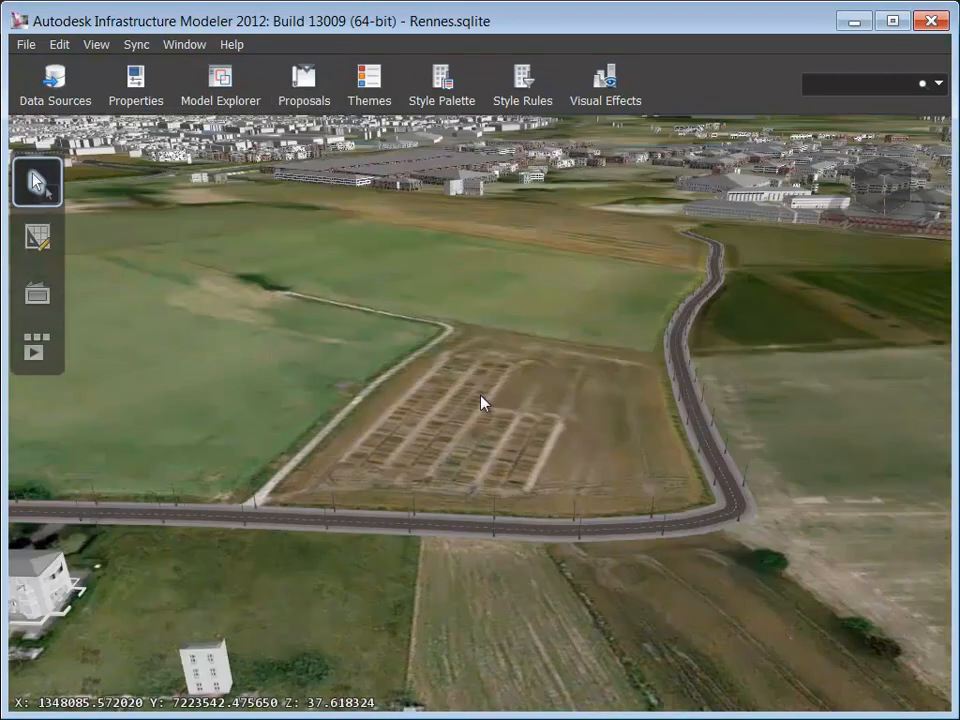
# Draw a four-cornered coverage polygon with the beige gravel texture over the field parcel inside the road bend, extending across the dirt track
pyautogui.moveTo(499, 441); pyautogui.dragTo(574, 486)
pyautogui.scroll(-1, 491, 434)
pyautogui.scroll(-1, 486, 435)
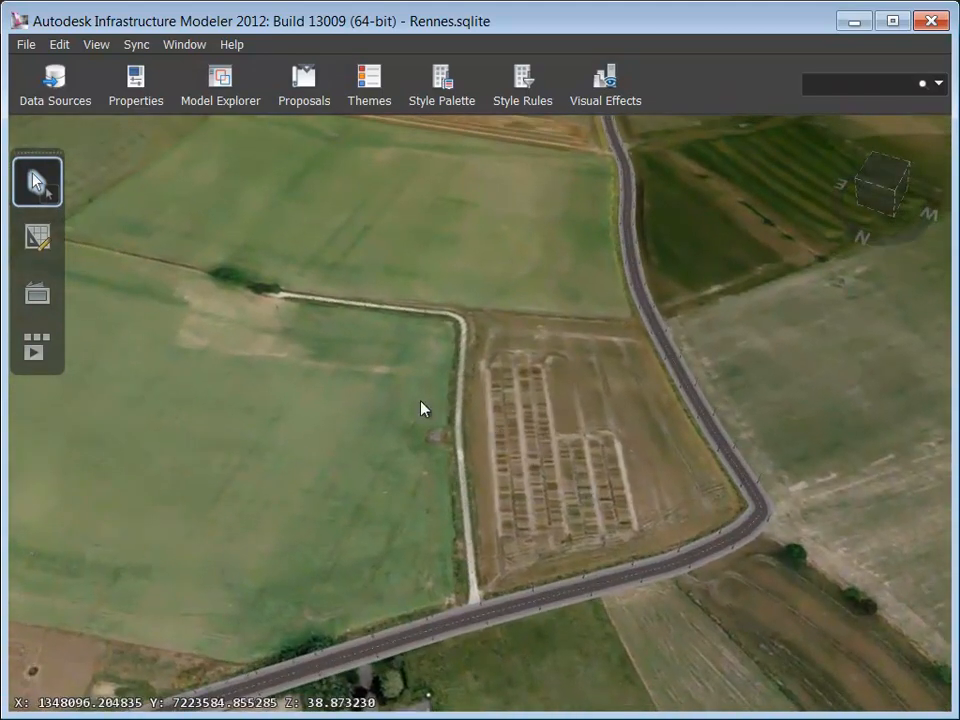
pyautogui.click(36, 237)
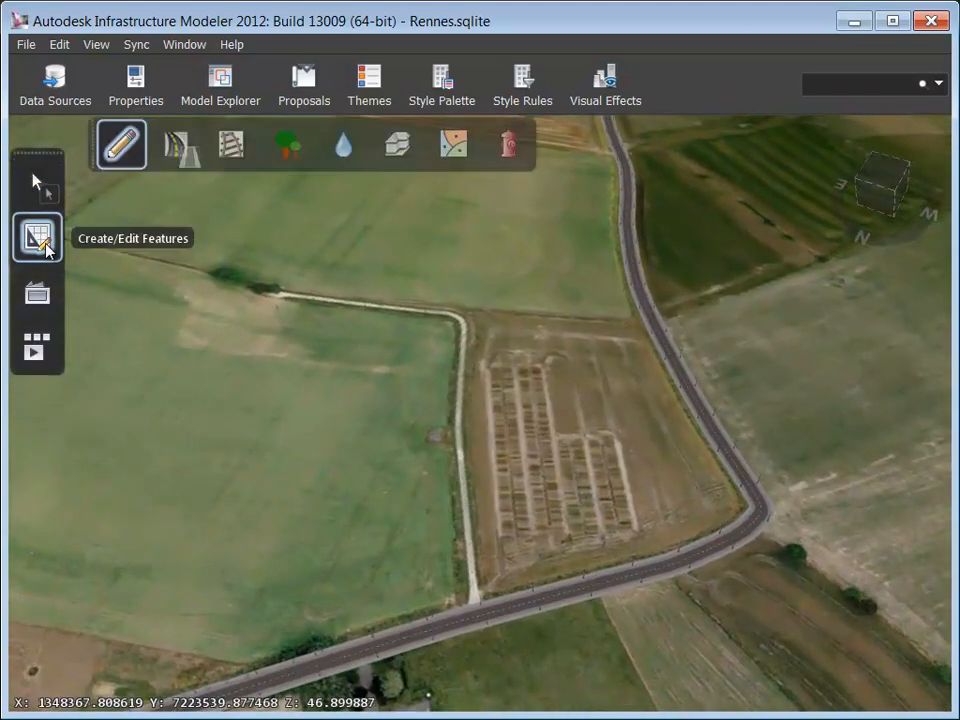
pyautogui.click(448, 146)
pyautogui.click(467, 157)
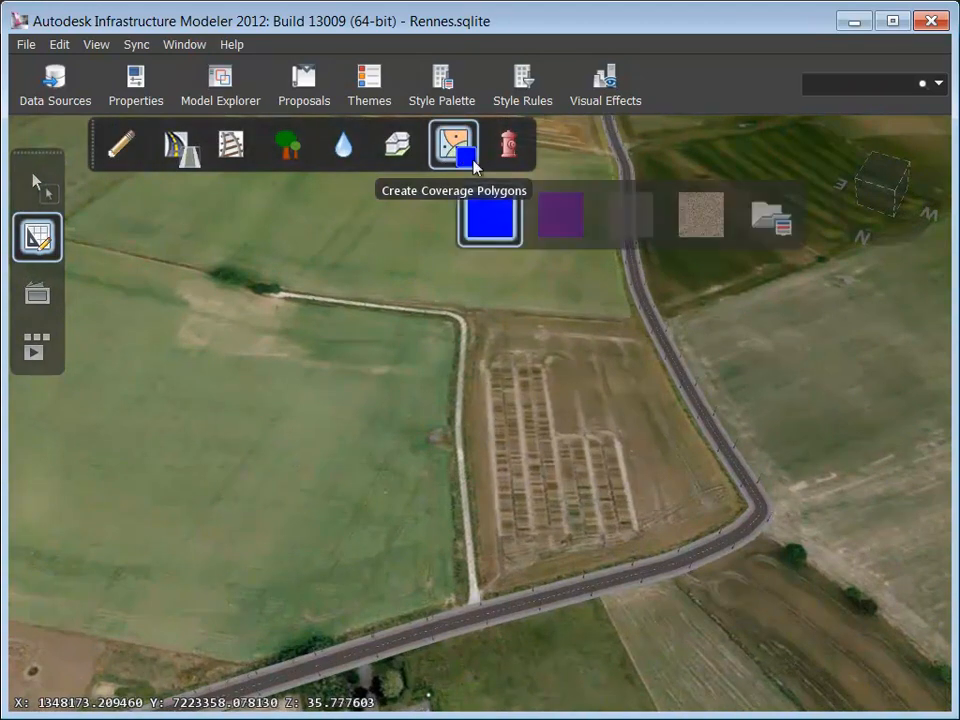
pyautogui.click(696, 211)
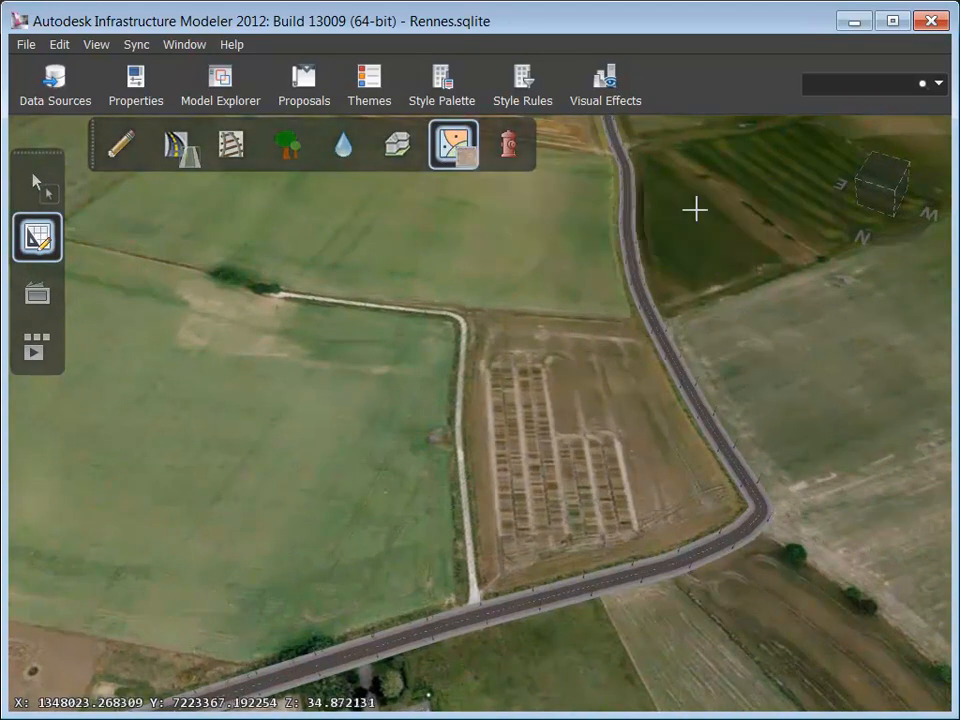
pyautogui.click(315, 632)
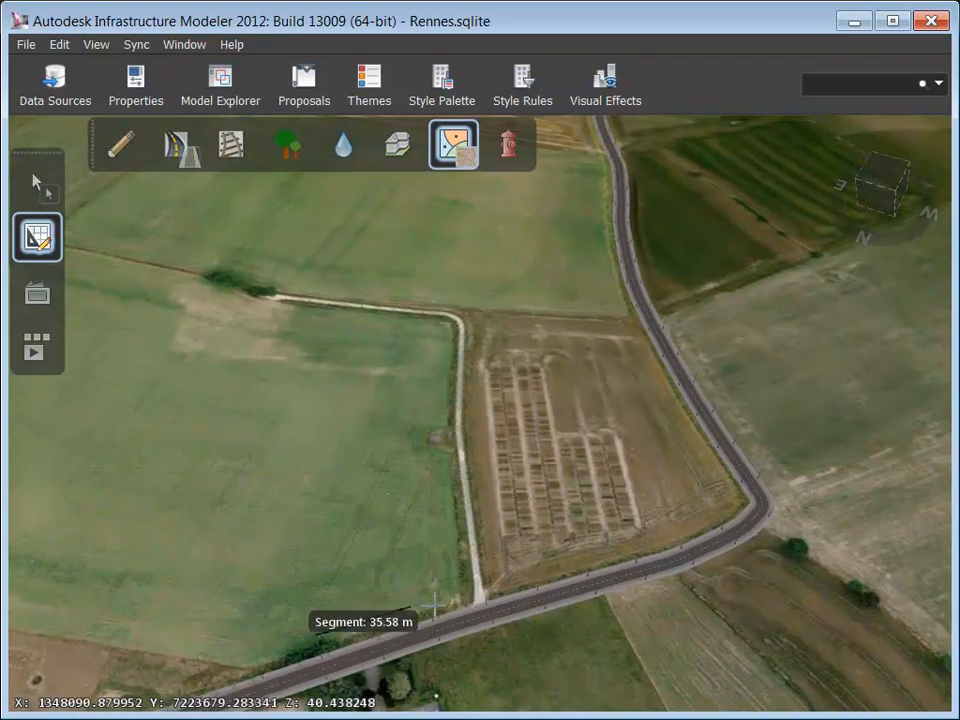
pyautogui.click(722, 514)
pyautogui.moveTo(625, 289)
pyautogui.mouseDown()
pyautogui.moveTo(654, 297)
pyautogui.moveTo(616, 289)
pyautogui.moveTo(631, 291)
pyautogui.mouseUp()
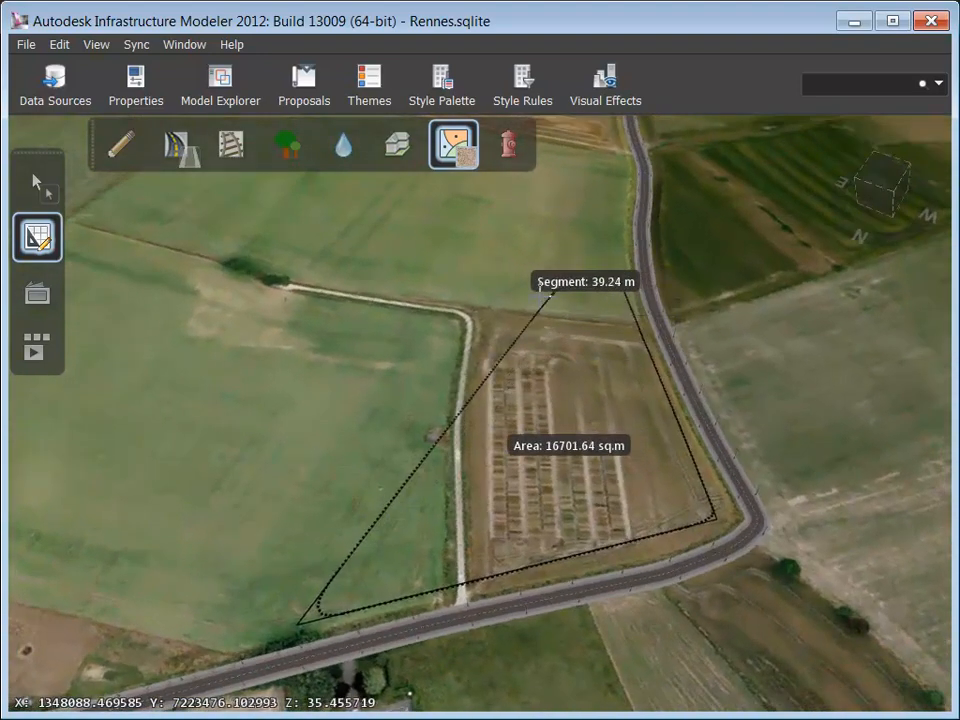
pyautogui.doubleClick(249, 318)
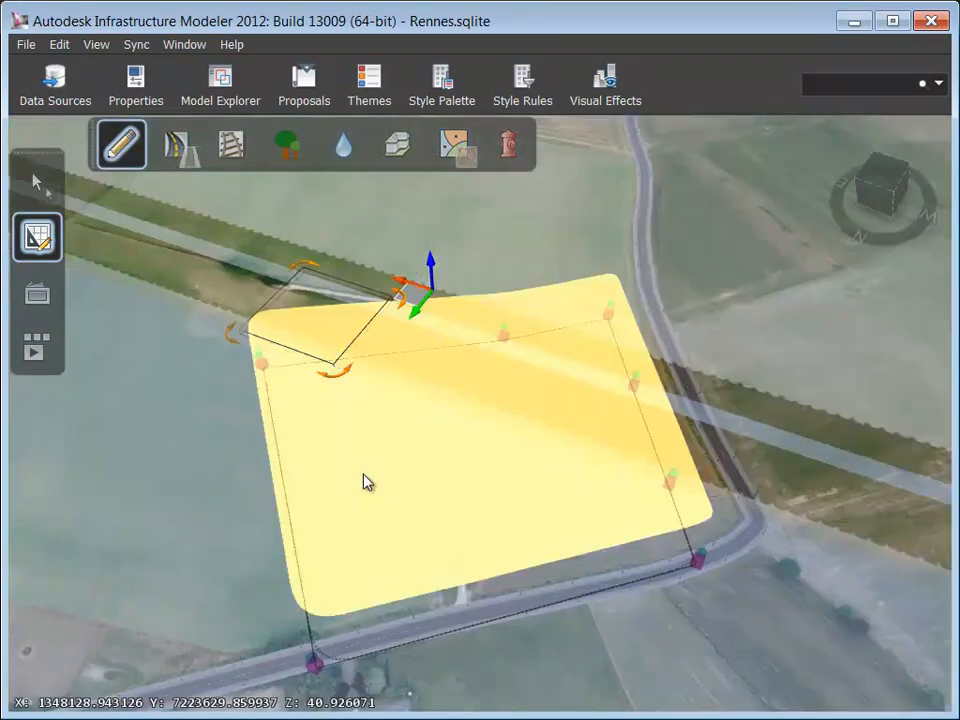
pyautogui.press('Escape')
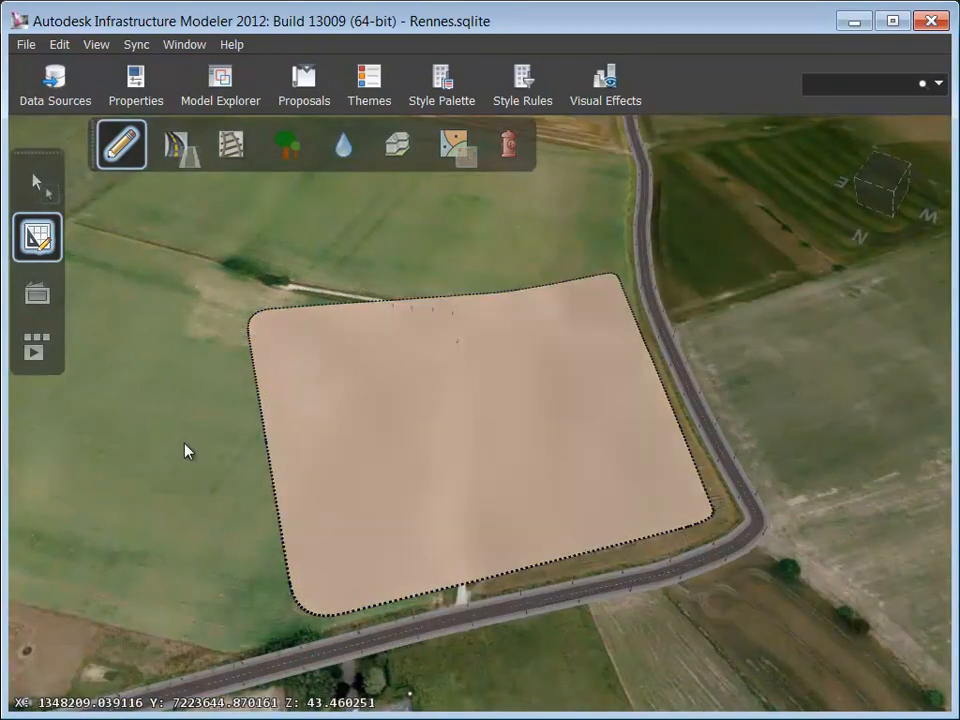
# Create a curved road in the grey sidewalk style across the new coverage, joining the existing road at both ends
pyautogui.click(184, 152)
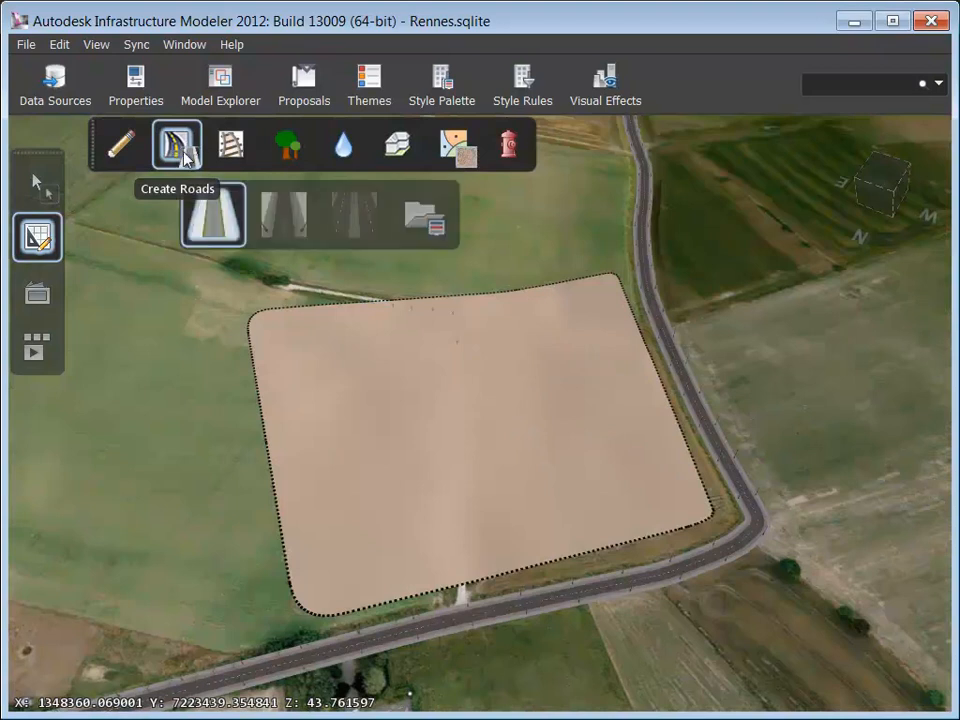
pyautogui.click(283, 214)
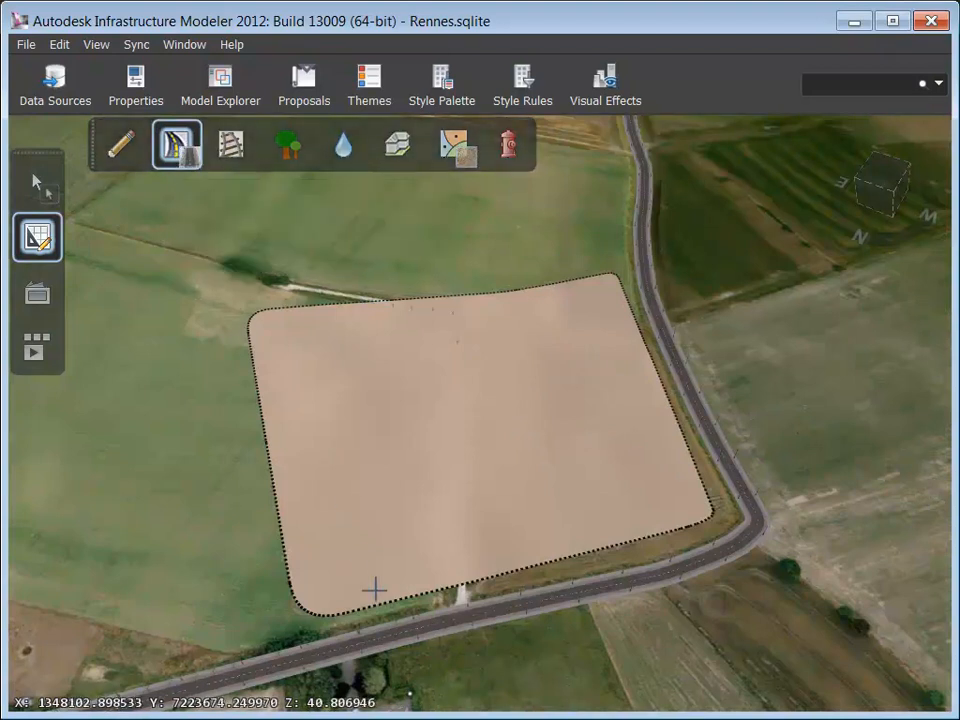
pyautogui.click(384, 640)
pyautogui.click(361, 581)
pyautogui.click(334, 499)
pyautogui.click(343, 453)
pyautogui.click(377, 422)
pyautogui.click(437, 403)
pyautogui.click(563, 386)
pyautogui.click(617, 365)
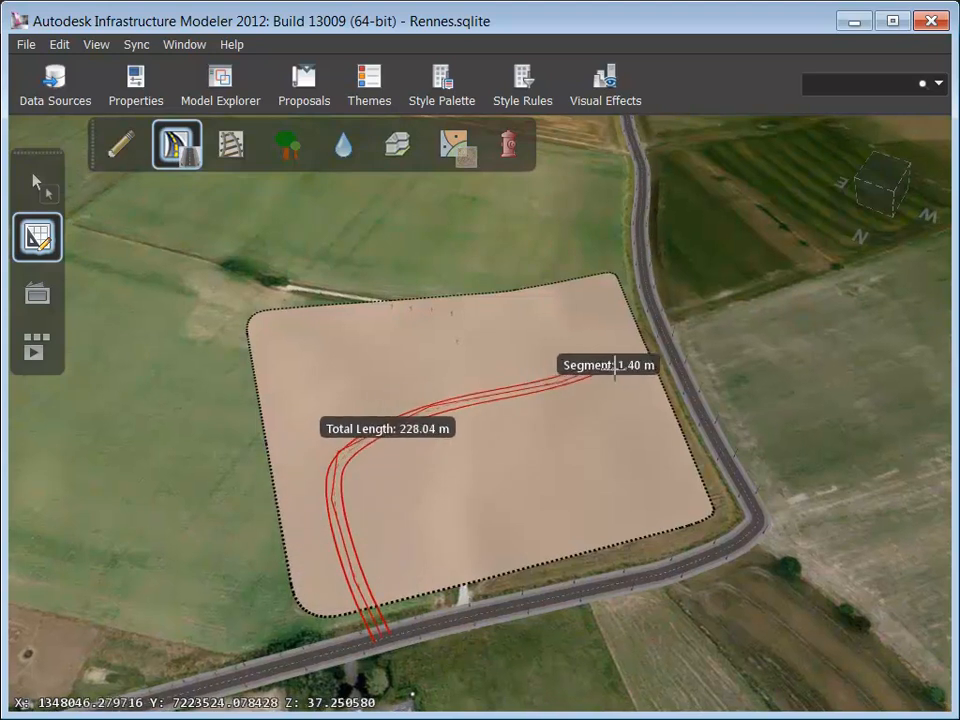
pyautogui.doubleClick(677, 357)
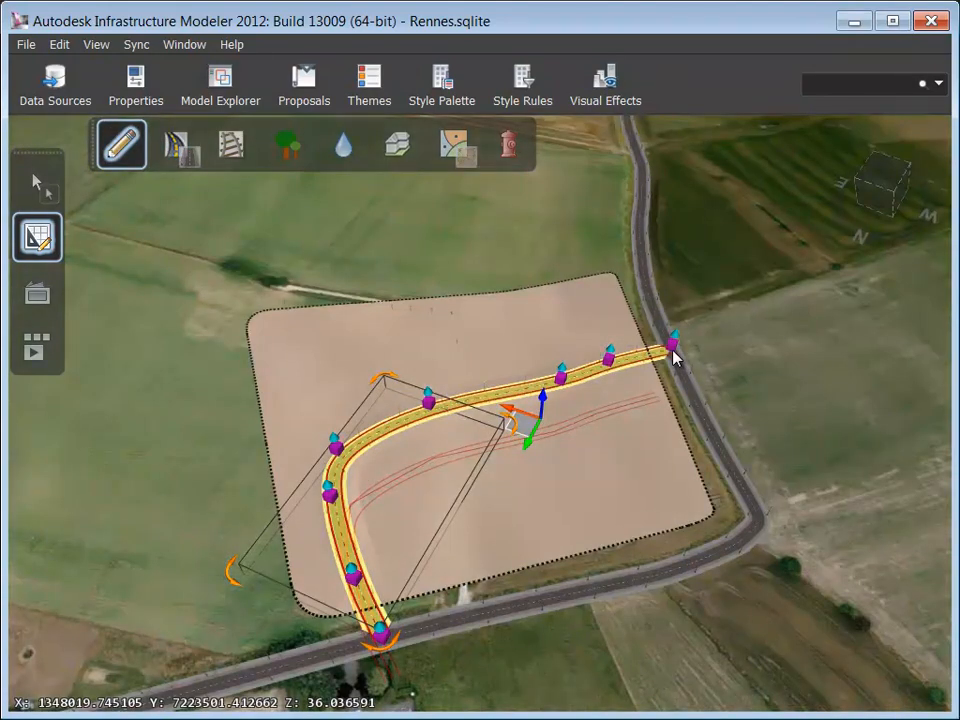
pyautogui.press('Escape')
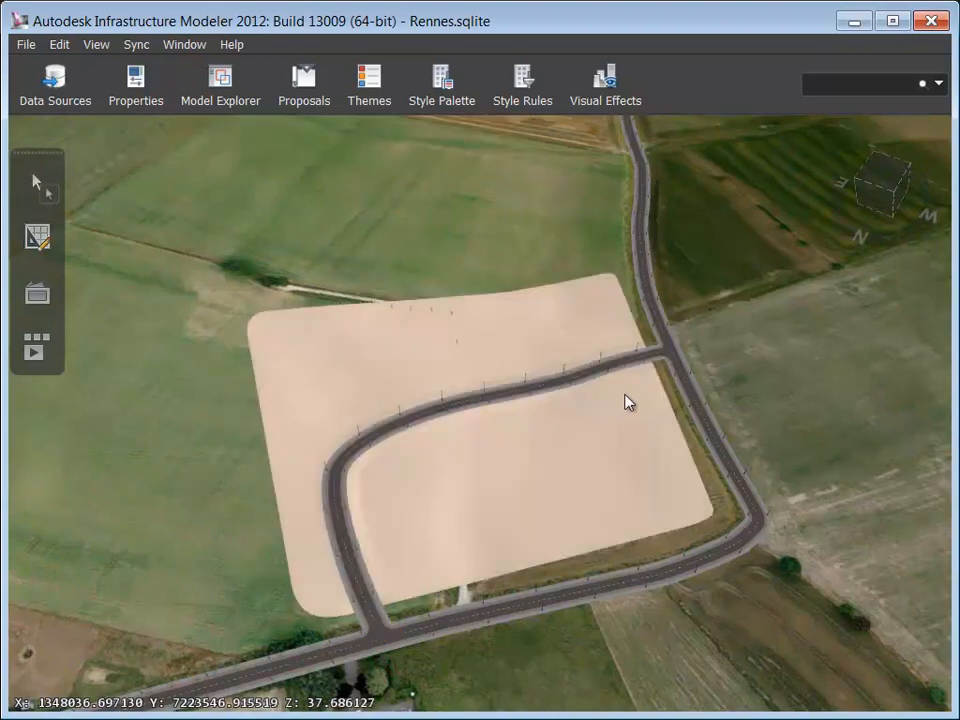
# Examine the new road's junction with the existing road at street level and the development site from above
pyautogui.scroll(2, 405, 640)
pyautogui.scroll(5, 424, 621)
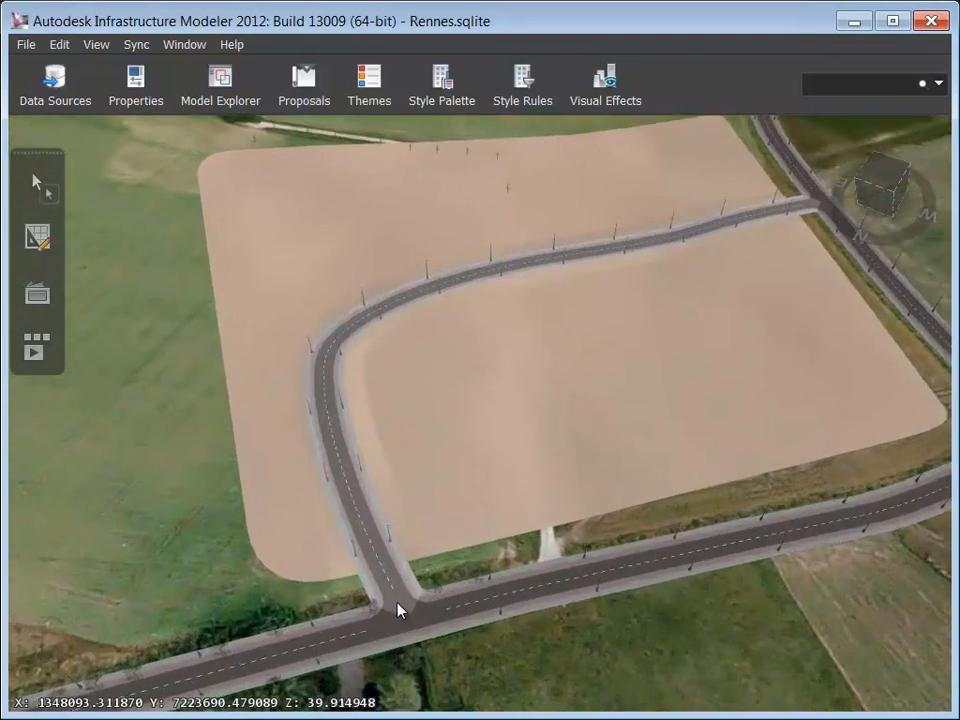
pyautogui.scroll(5, 448, 609)
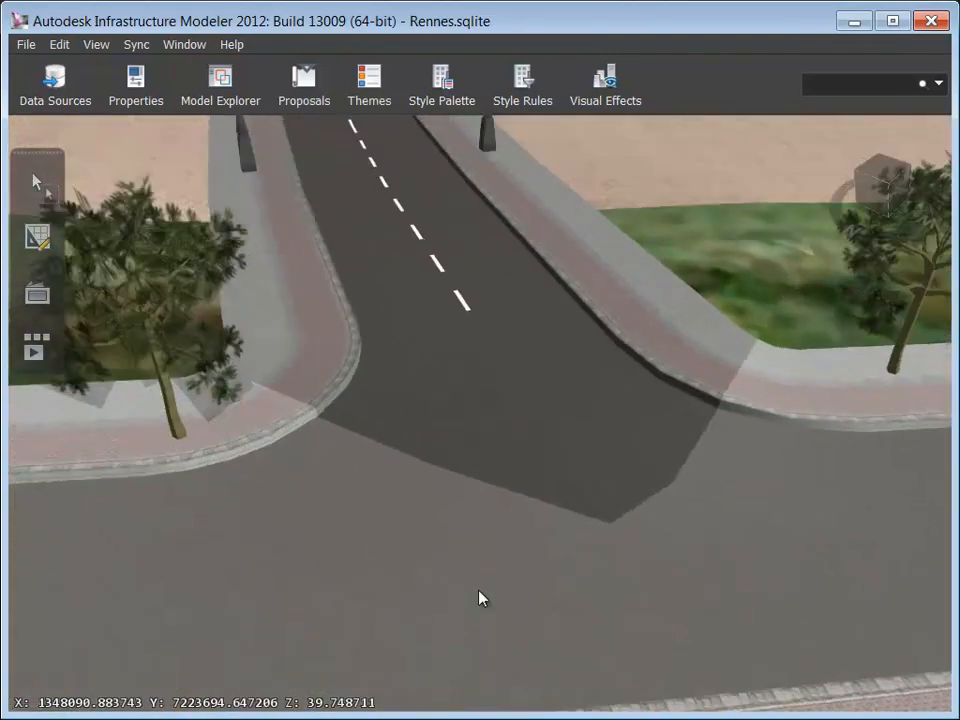
pyautogui.moveTo(479, 590); pyautogui.dragTo(461, 557)
pyautogui.moveTo(441, 553); pyautogui.dragTo(366, 537)
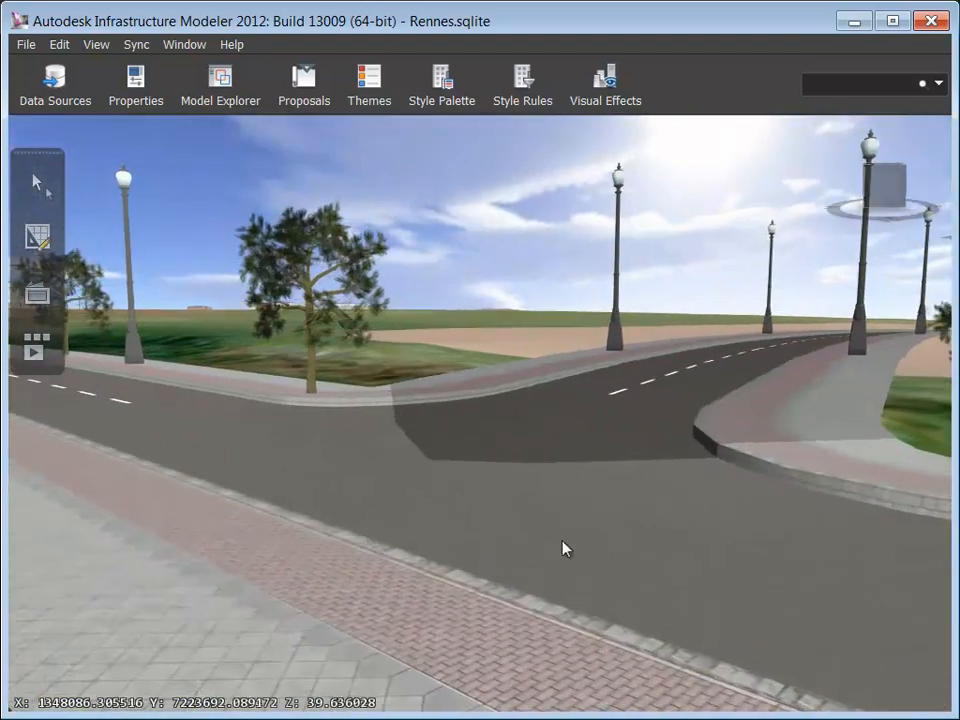
pyautogui.moveTo(859, 505); pyautogui.dragTo(887, 471)
pyautogui.scroll(-3, 885, 466)
pyautogui.scroll(-2, 877, 460)
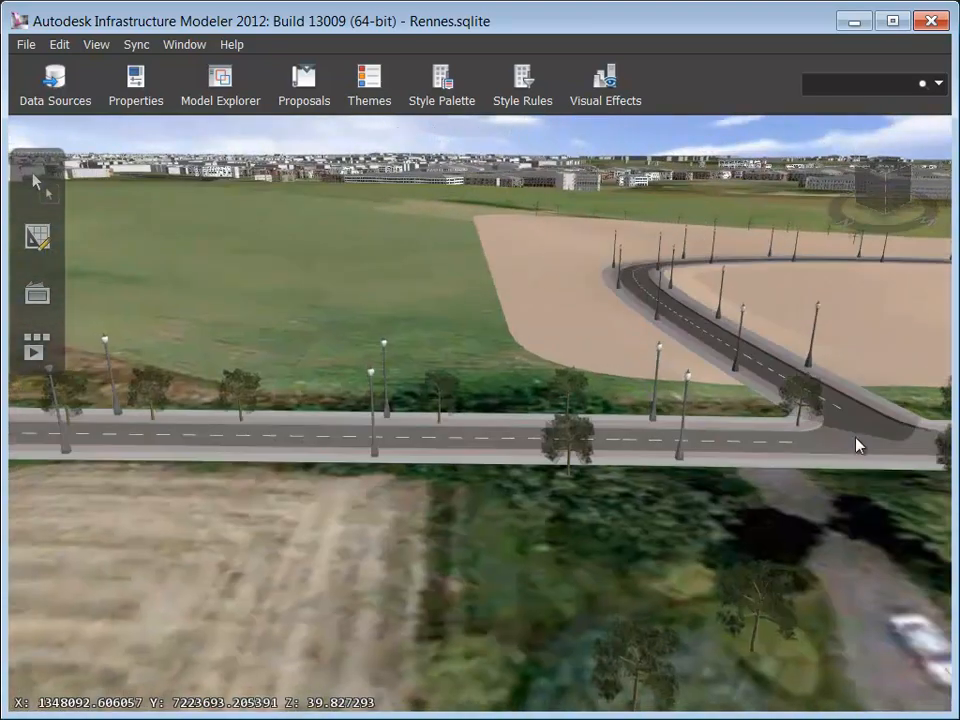
pyautogui.moveTo(857, 444); pyautogui.dragTo(508, 523, button='middle')
pyautogui.scroll(-2, 846, 366)
pyautogui.scroll(-3, 843, 373)
pyautogui.moveTo(843, 373); pyautogui.dragTo(551, 407, button='middle')
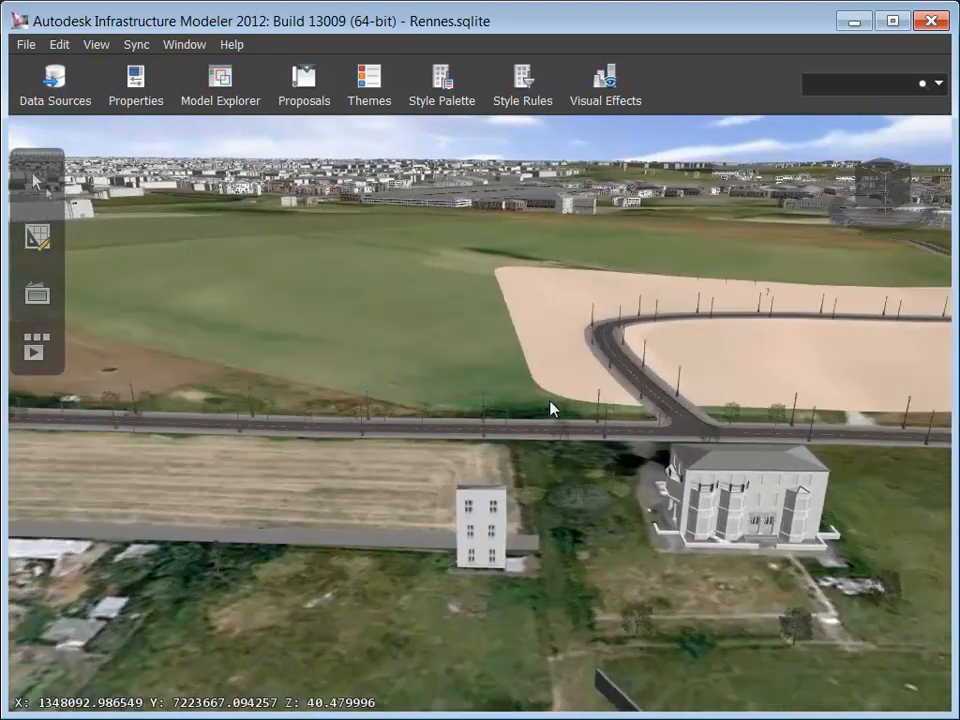
pyautogui.moveTo(870, 372); pyautogui.dragTo(572, 519)
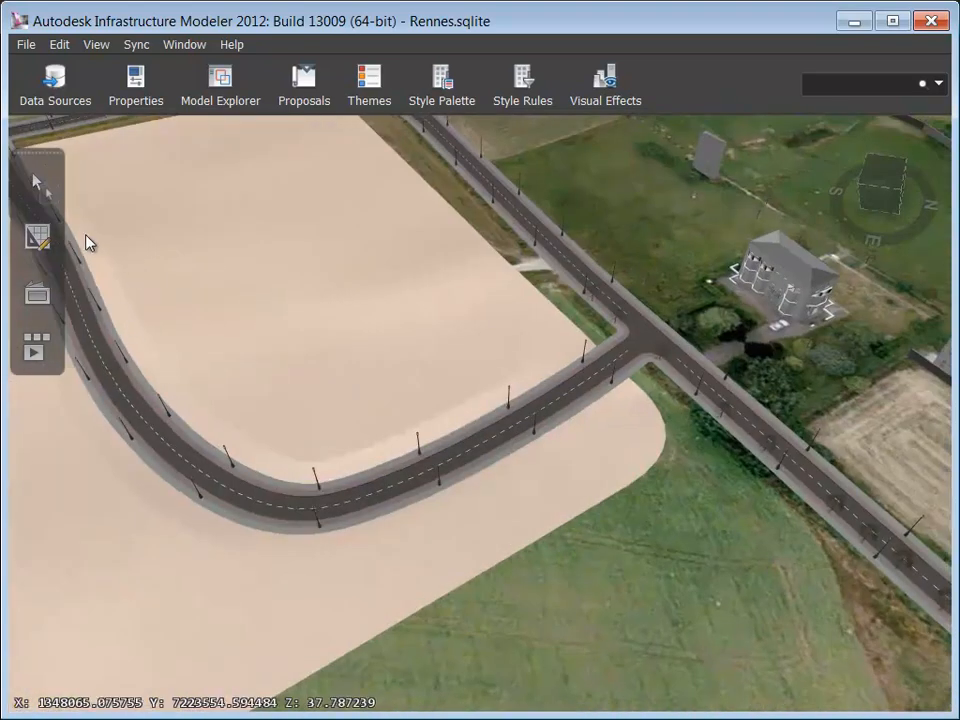
# Create a building with a footprint of about 2,180 sq.m along the inner side of the new road's curve, near the junction
pyautogui.click(37, 237)
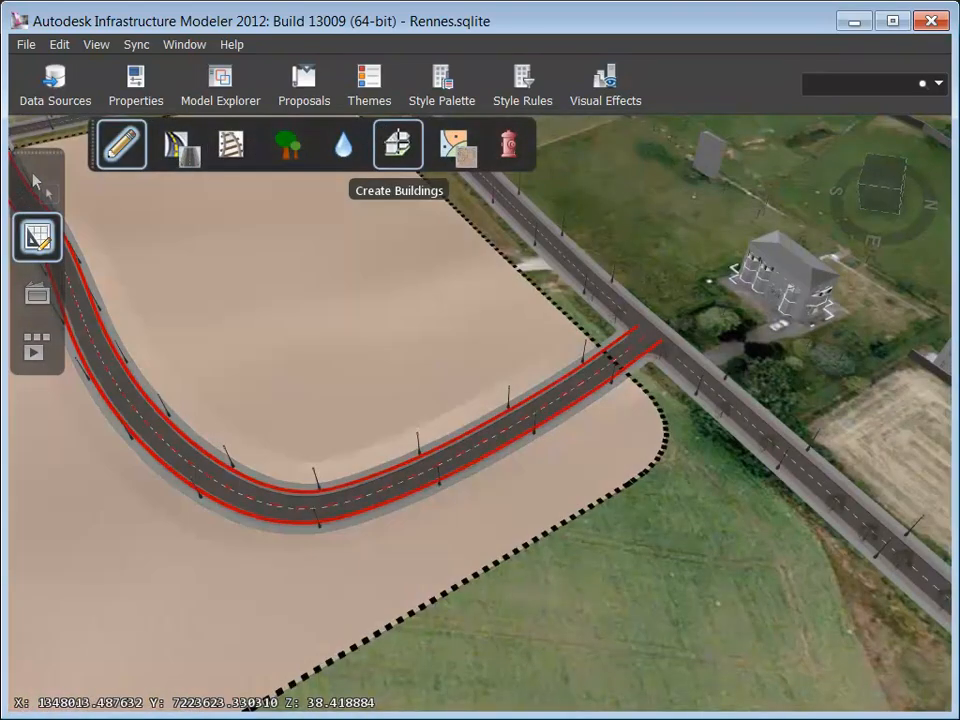
pyautogui.click(398, 145)
pyautogui.click(363, 440)
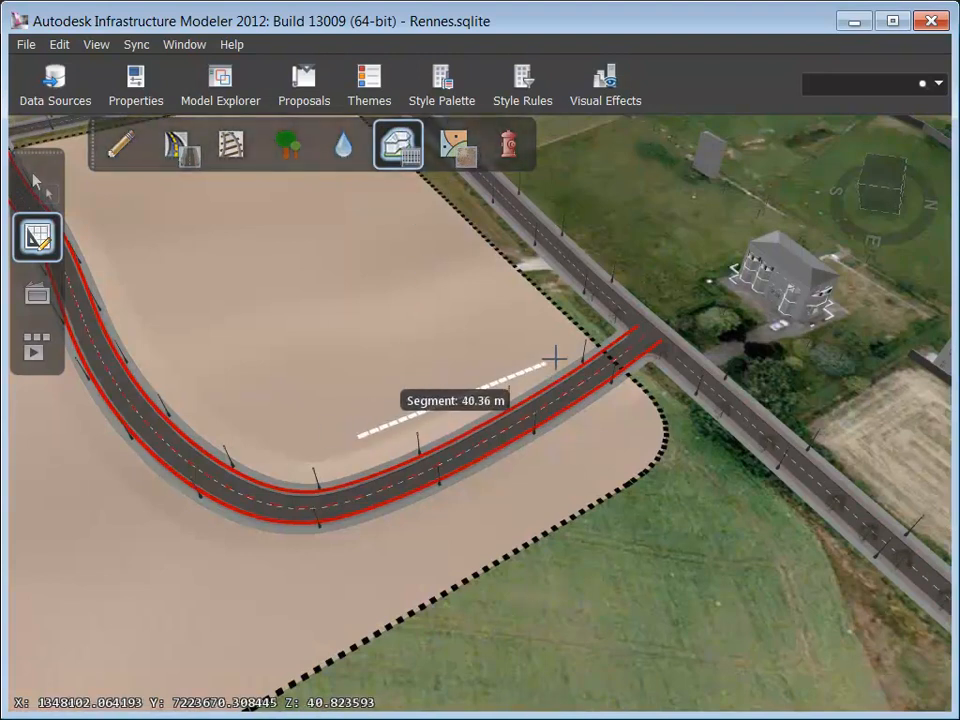
pyautogui.click(560, 336)
pyautogui.click(477, 252)
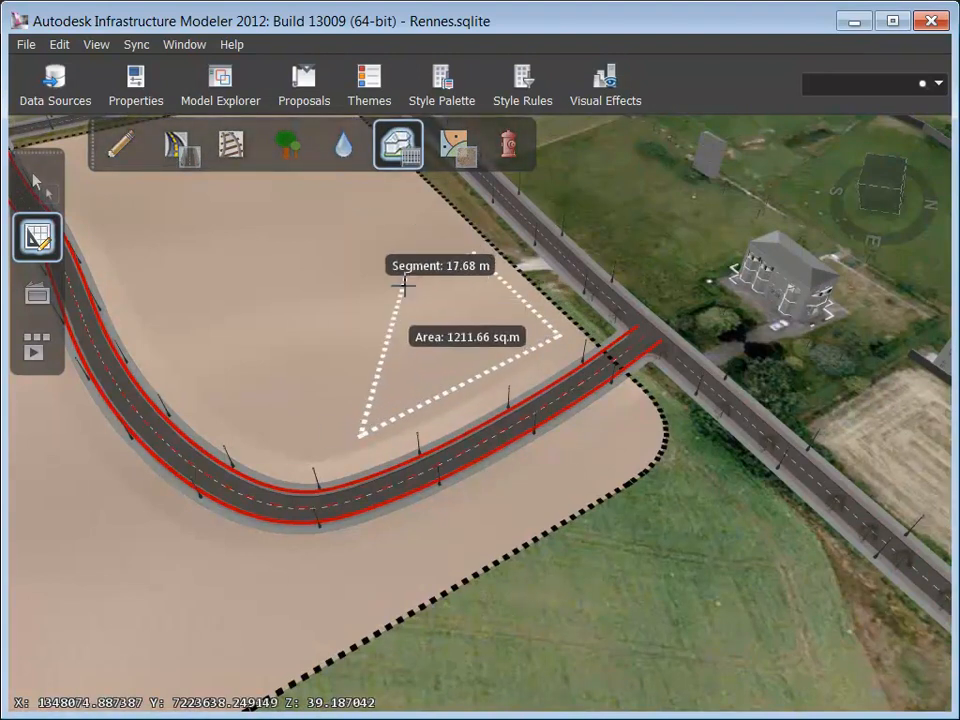
pyautogui.click(312, 332)
pyautogui.click(203, 369)
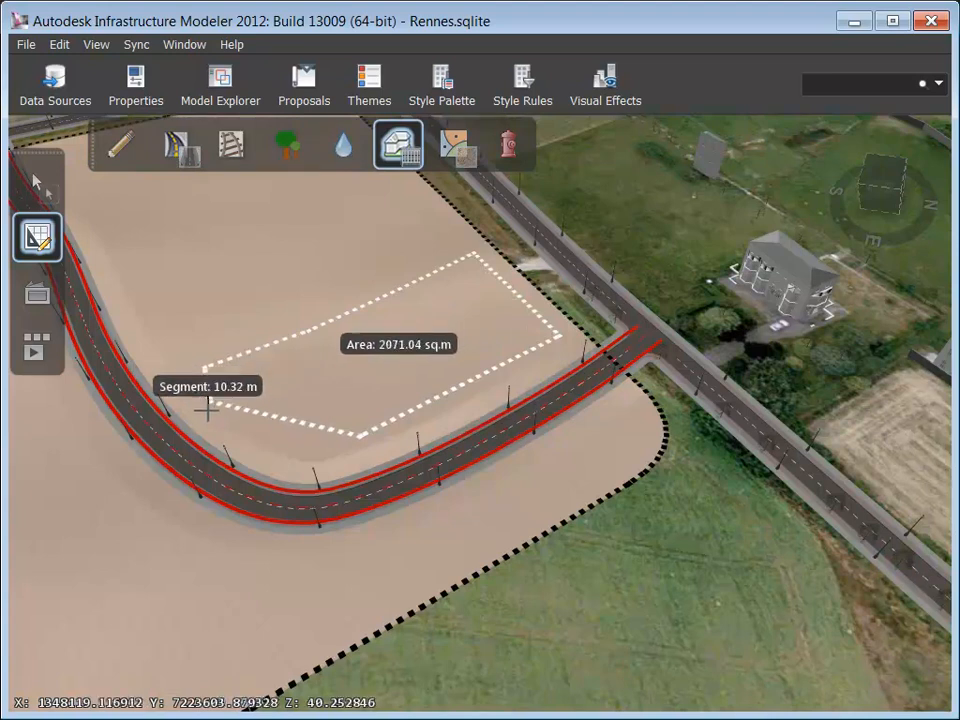
pyautogui.click(224, 436)
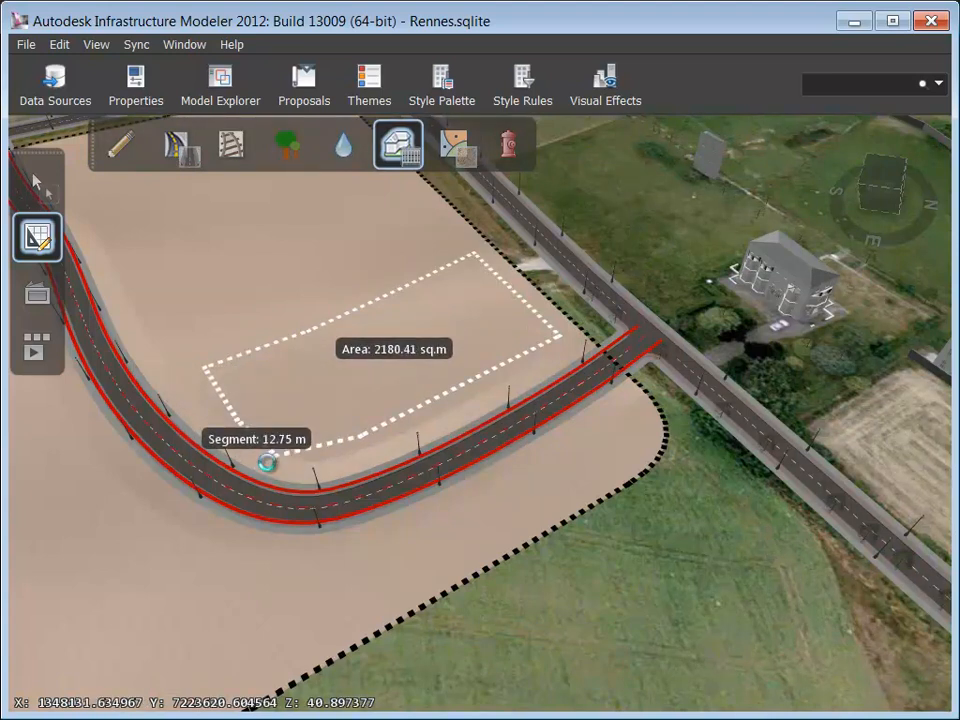
pyautogui.doubleClick(268, 471)
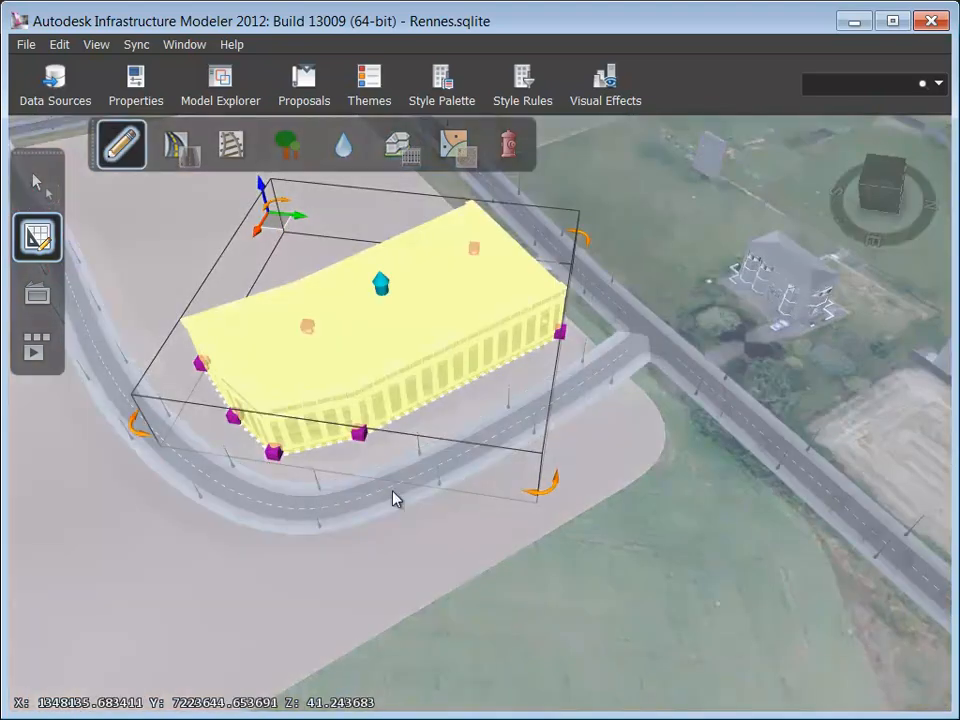
pyautogui.click(396, 496)
pyautogui.moveTo(663, 559); pyautogui.dragTo(478, 523)
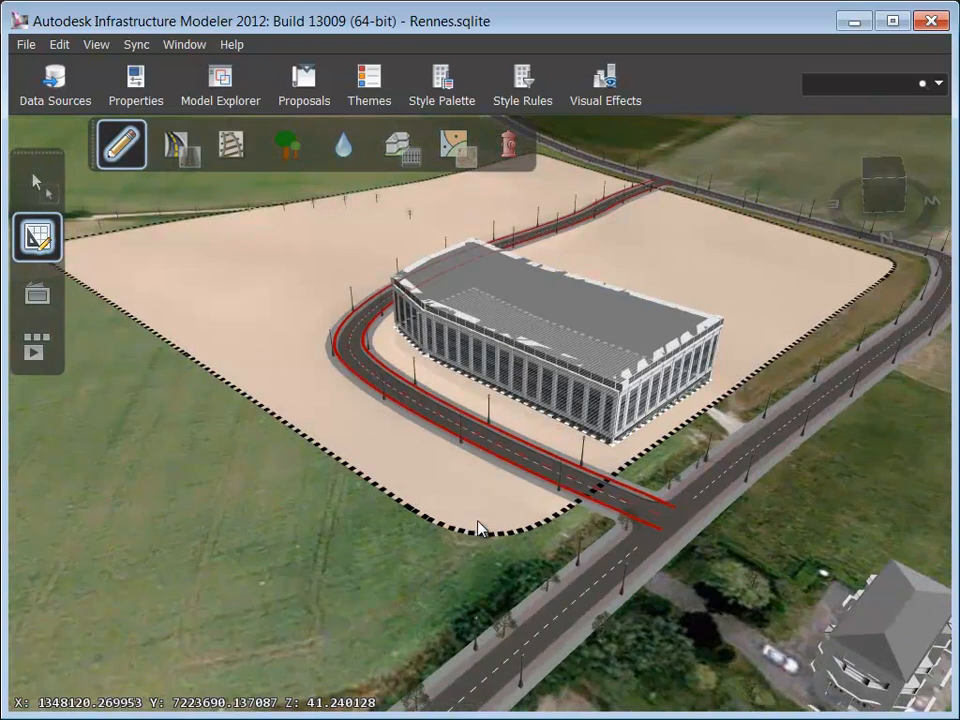
pyautogui.press('Escape')
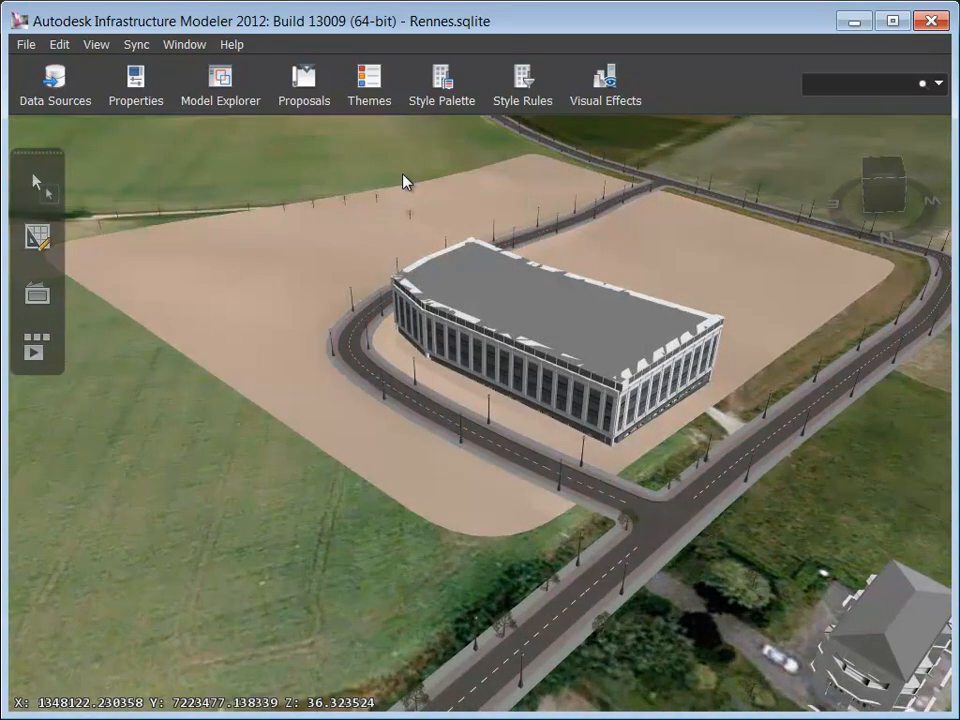
# Apply the Paulus style from the Brick Facade Styles to the new building
pyautogui.click(440, 92)
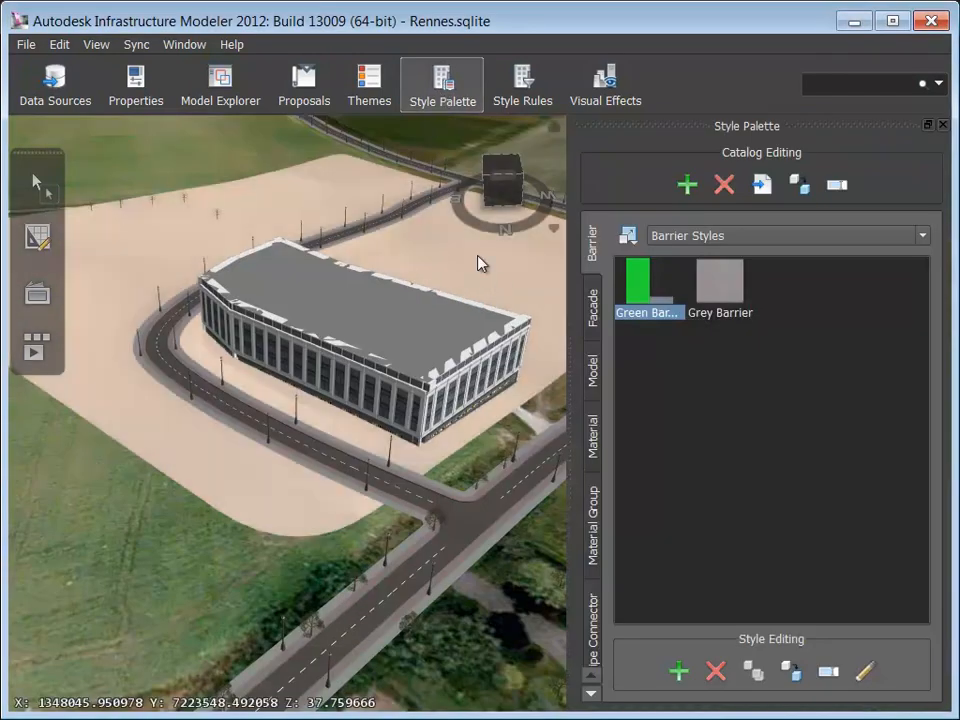
pyautogui.click(591, 308)
pyautogui.click(708, 236)
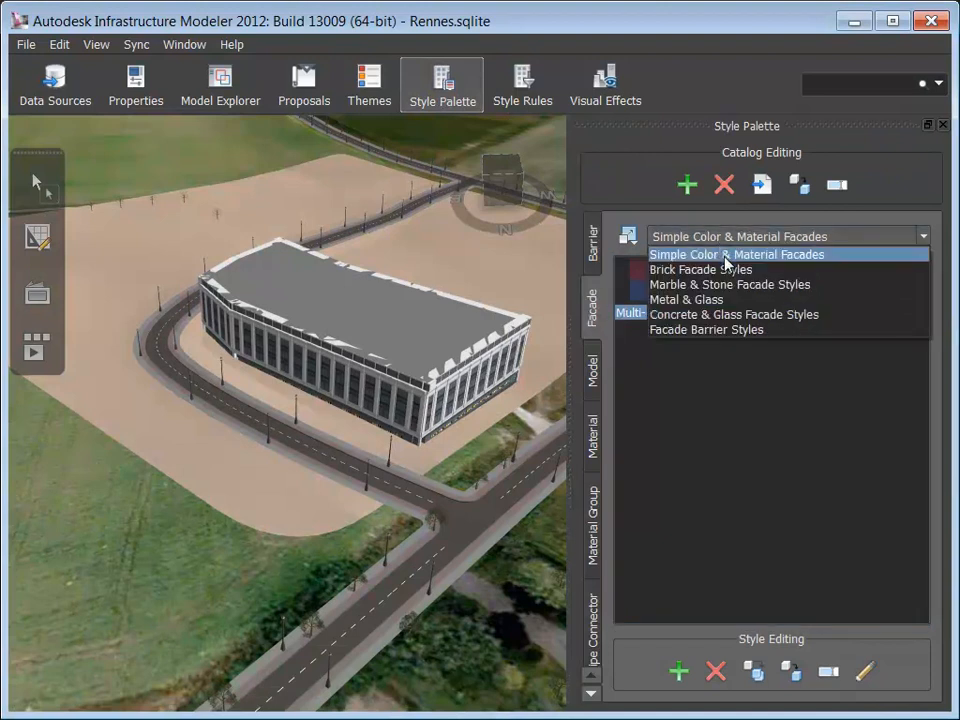
pyautogui.click(724, 268)
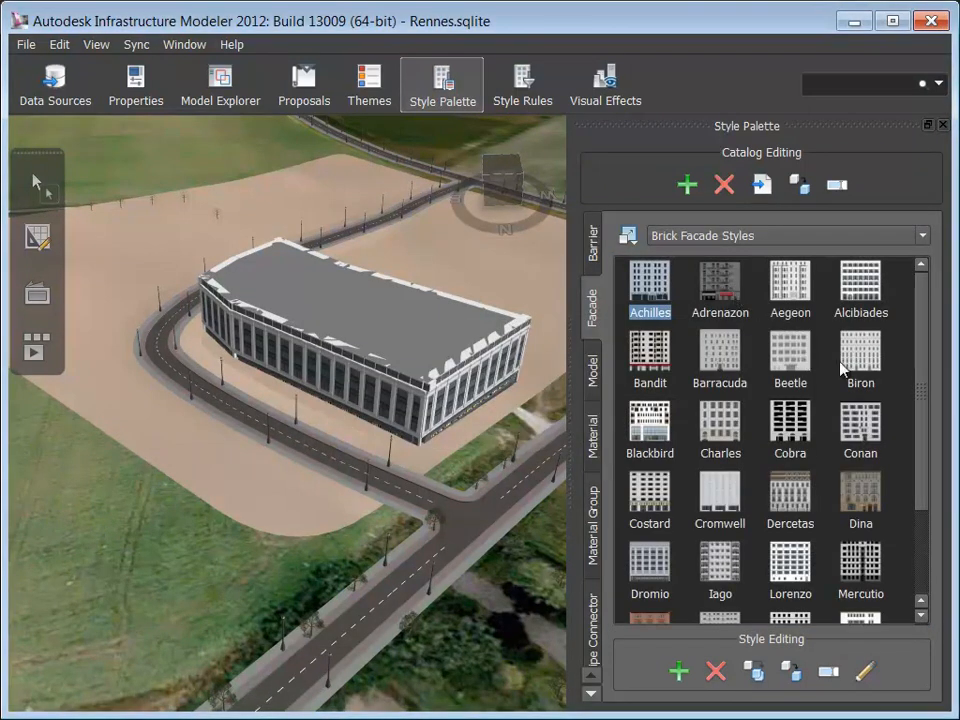
pyautogui.moveTo(921, 392); pyautogui.dragTo(910, 492)
pyautogui.moveTo(652, 519); pyautogui.dragTo(410, 353)
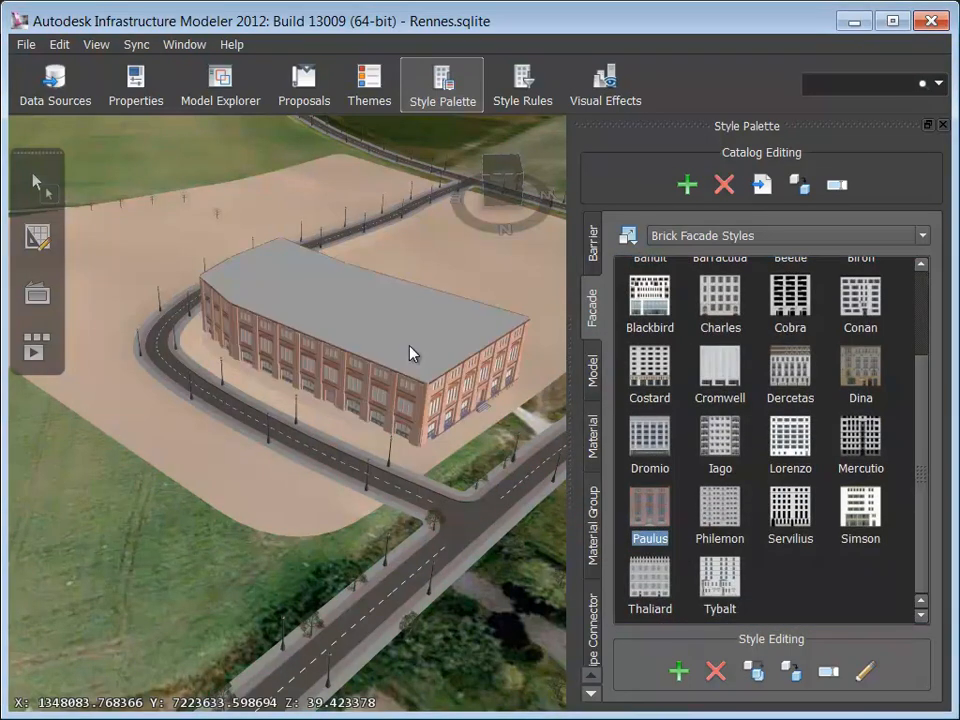
# Apply the Boulevard road style with green median trees to the new curved road
pyautogui.click(590, 694)
pyautogui.click(590, 694)
pyautogui.click(591, 560)
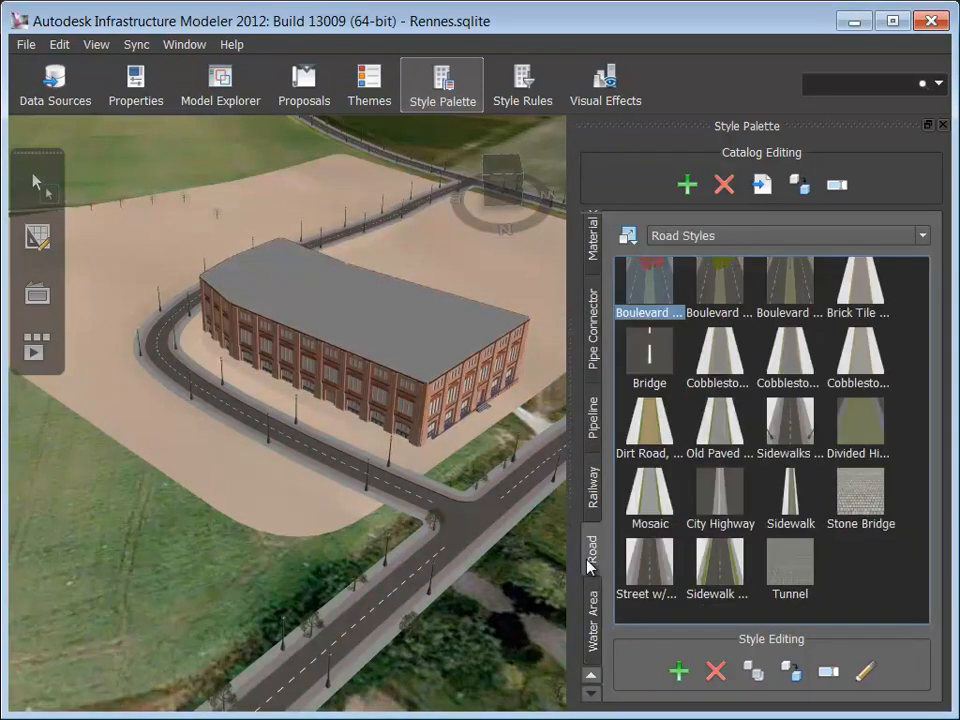
pyautogui.moveTo(712, 289); pyautogui.dragTo(326, 489)
# Edit the selected brick building and shift it by about -4.12 m in X and 3.61 m in Y, ending with it deselected
pyautogui.click(37, 237)
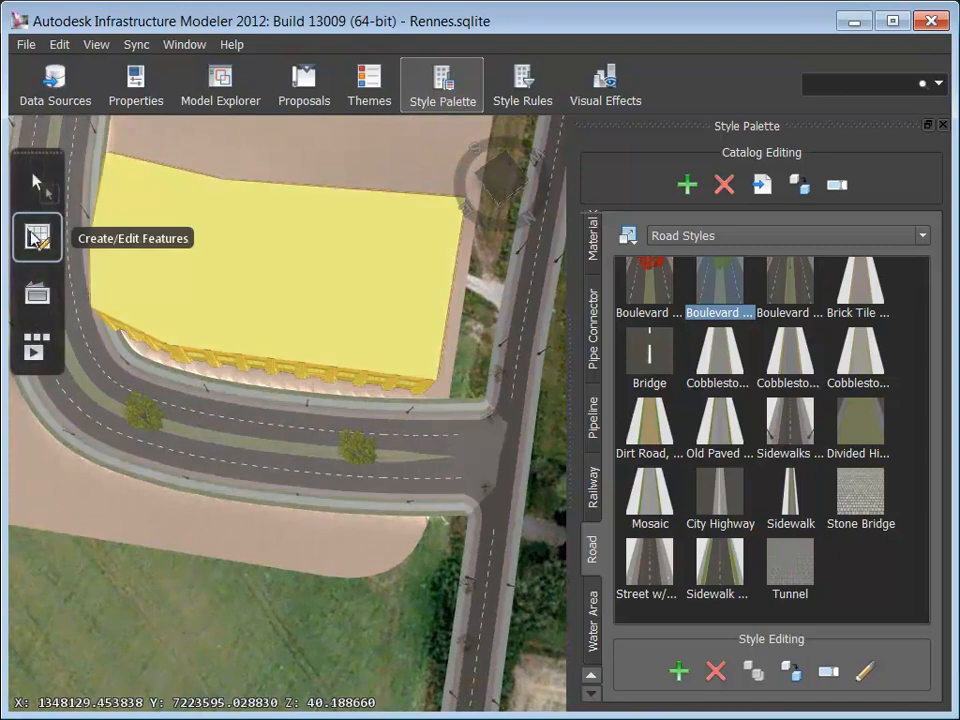
pyautogui.scroll(-3, 204, 296)
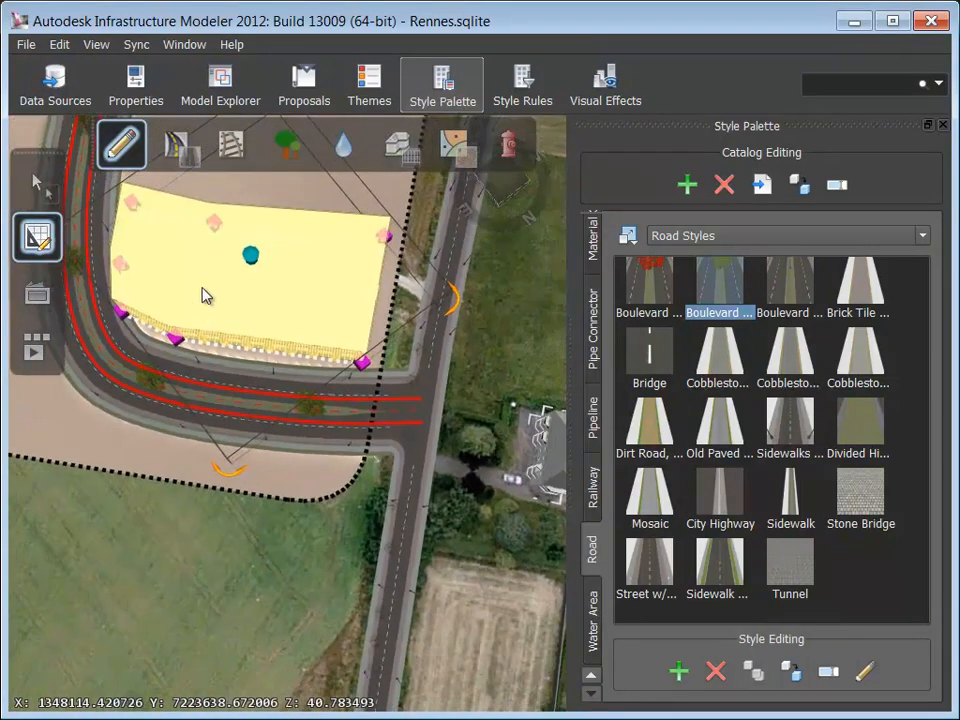
pyautogui.moveTo(236, 310); pyautogui.dragTo(328, 272, button='middle')
pyautogui.moveTo(366, 240); pyautogui.dragTo(384, 224)
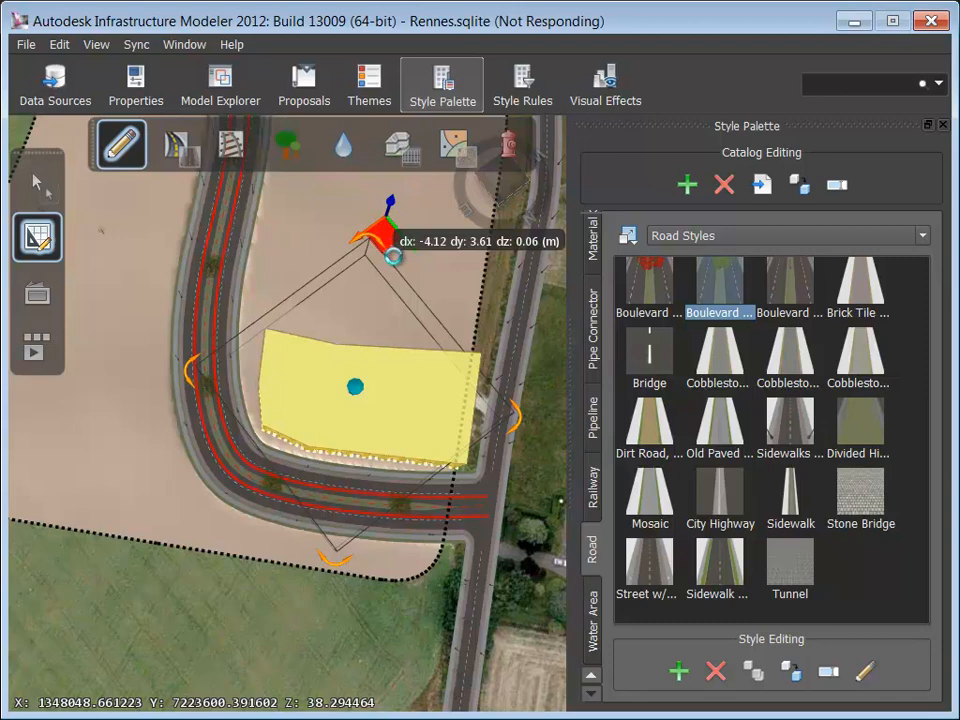
pyautogui.moveTo(482, 241); pyautogui.dragTo(366, 274)
pyautogui.scroll(-3, 366, 274)
pyautogui.moveTo(476, 294); pyautogui.dragTo(403, 360)
pyautogui.scroll(-5, 403, 360)
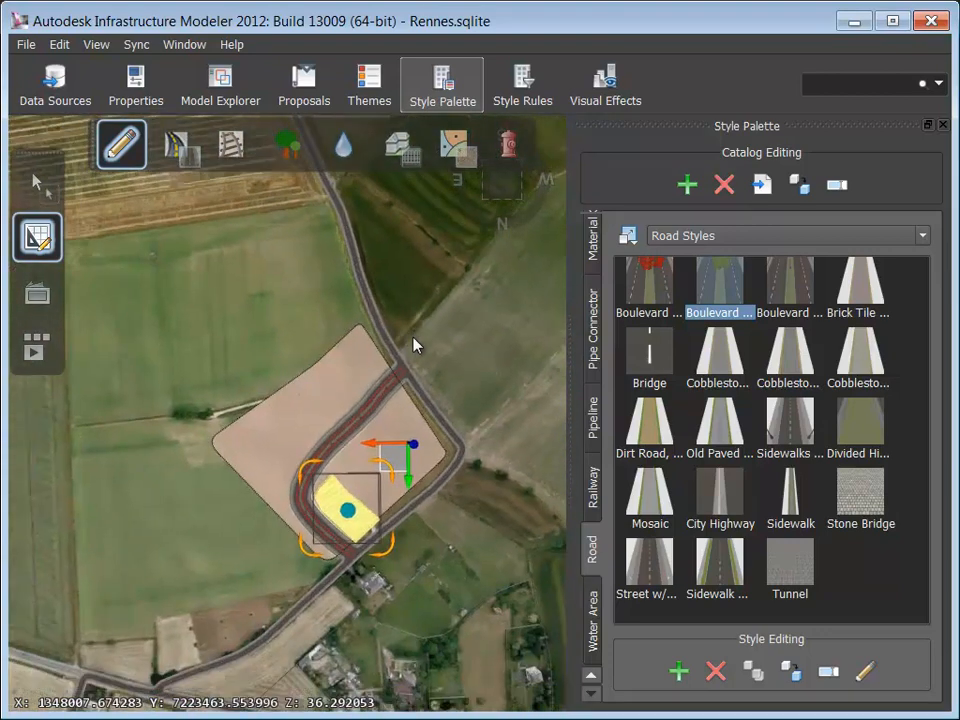
pyautogui.moveTo(471, 405); pyautogui.dragTo(396, 415)
pyautogui.press('Escape')
# Examine the edit points of the existing road around the parcel, and leave feature editing with nothing selected
pyautogui.scroll(5, 437, 553)
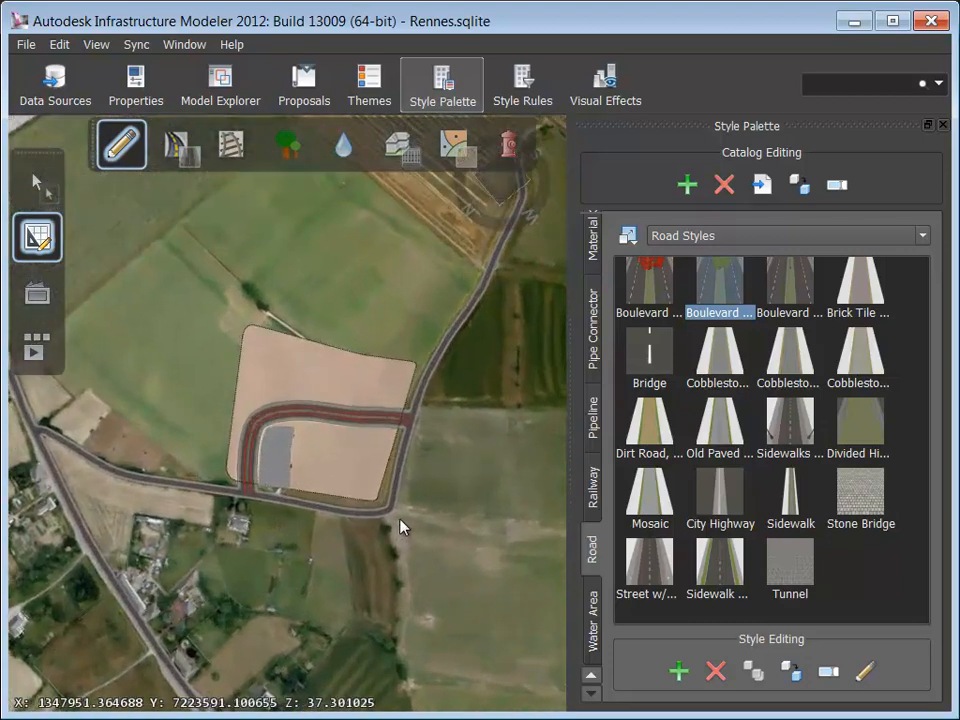
pyautogui.click(302, 468)
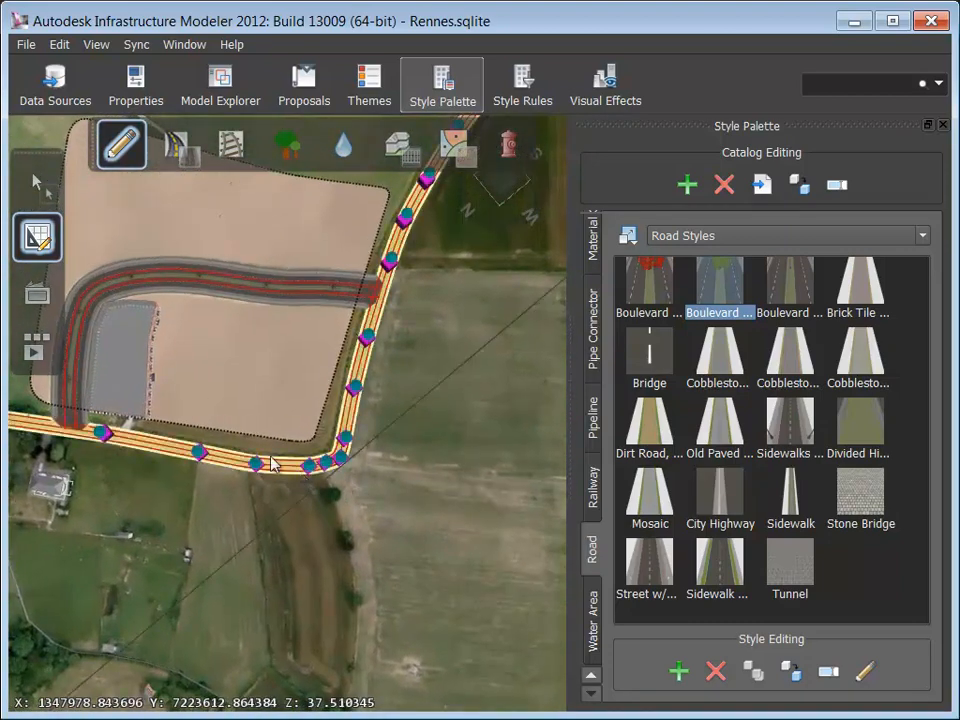
pyautogui.moveTo(262, 540); pyautogui.dragTo(343, 459, button='middle')
pyautogui.moveTo(326, 432); pyautogui.dragTo(375, 474)
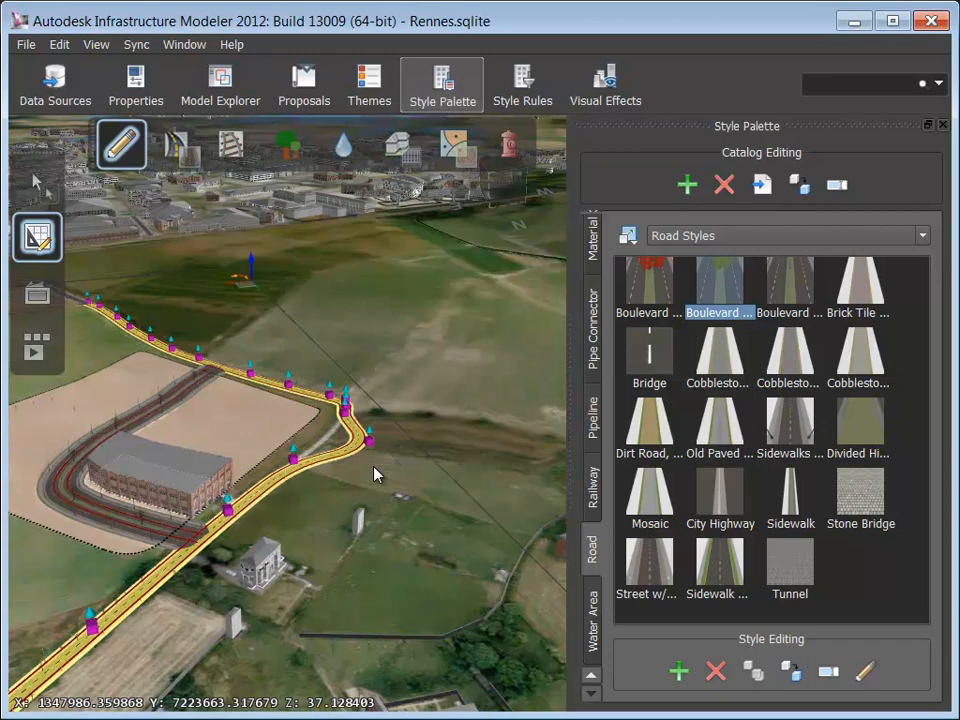
pyautogui.press('Escape')
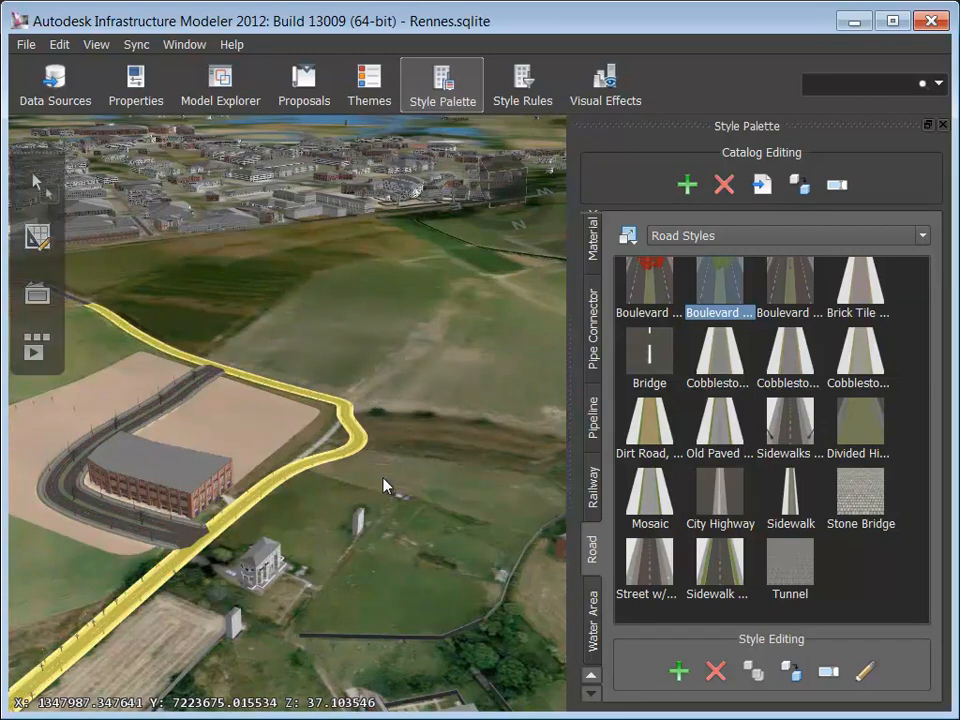
pyautogui.press('Escape')
# Examine the building's brick facade and the tree-lined boulevard up close at street level
pyautogui.moveTo(362, 485); pyautogui.dragTo(499, 457)
pyautogui.scroll(4, 452, 469)
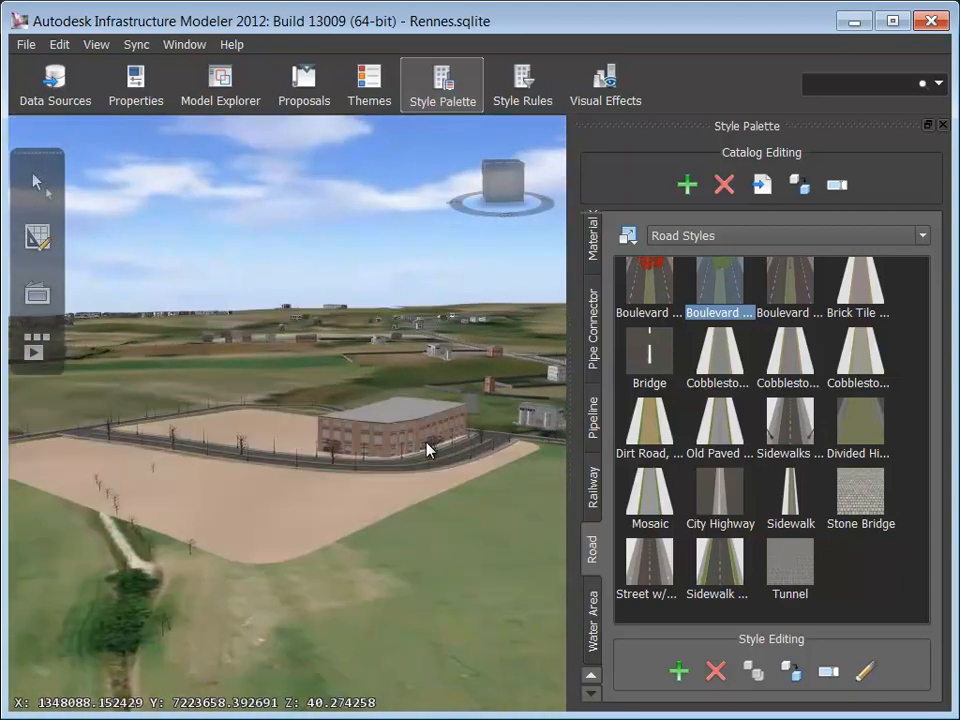
pyautogui.scroll(5, 358, 490)
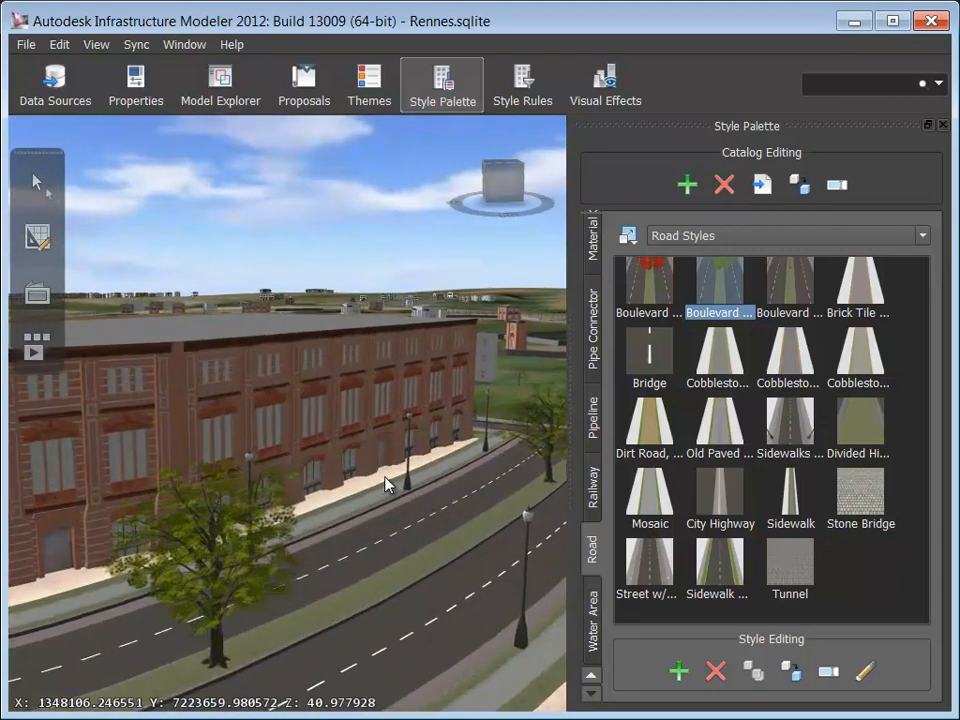
pyautogui.scroll(6, 400, 510)
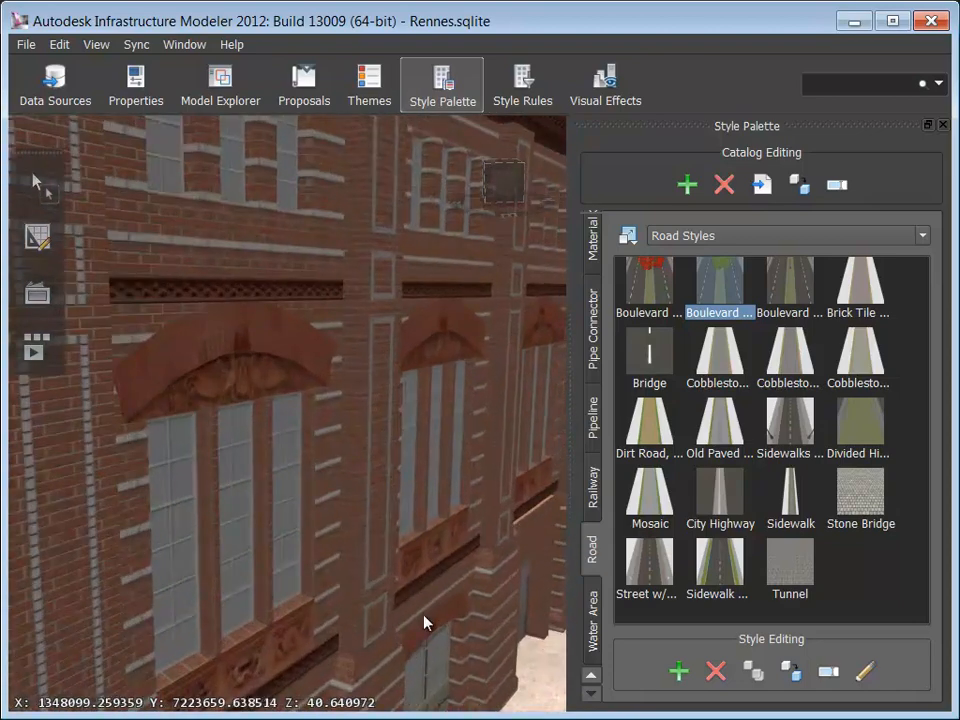
pyautogui.scroll(-10, 439, 650)
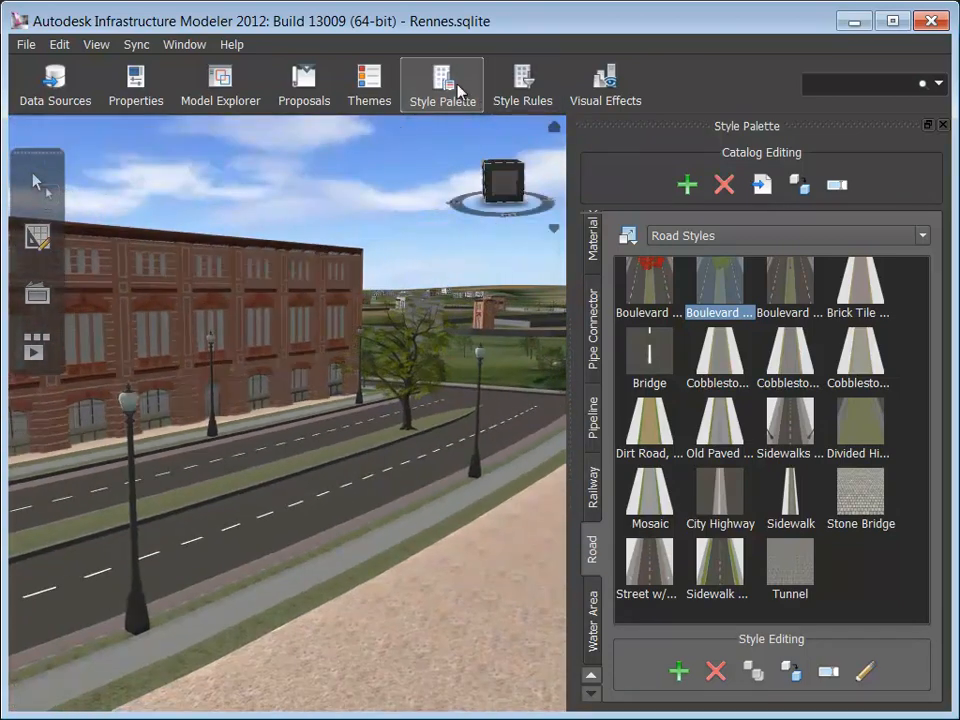
# Close the style palette and return the model to its home view
pyautogui.click(442, 86)
pyautogui.click(938, 130)
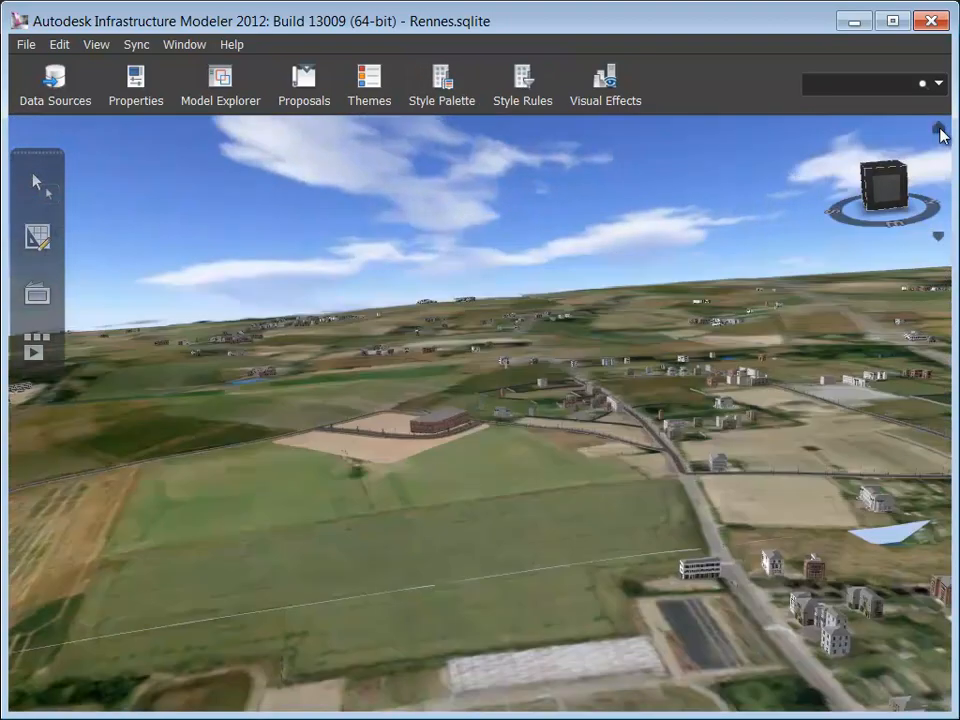